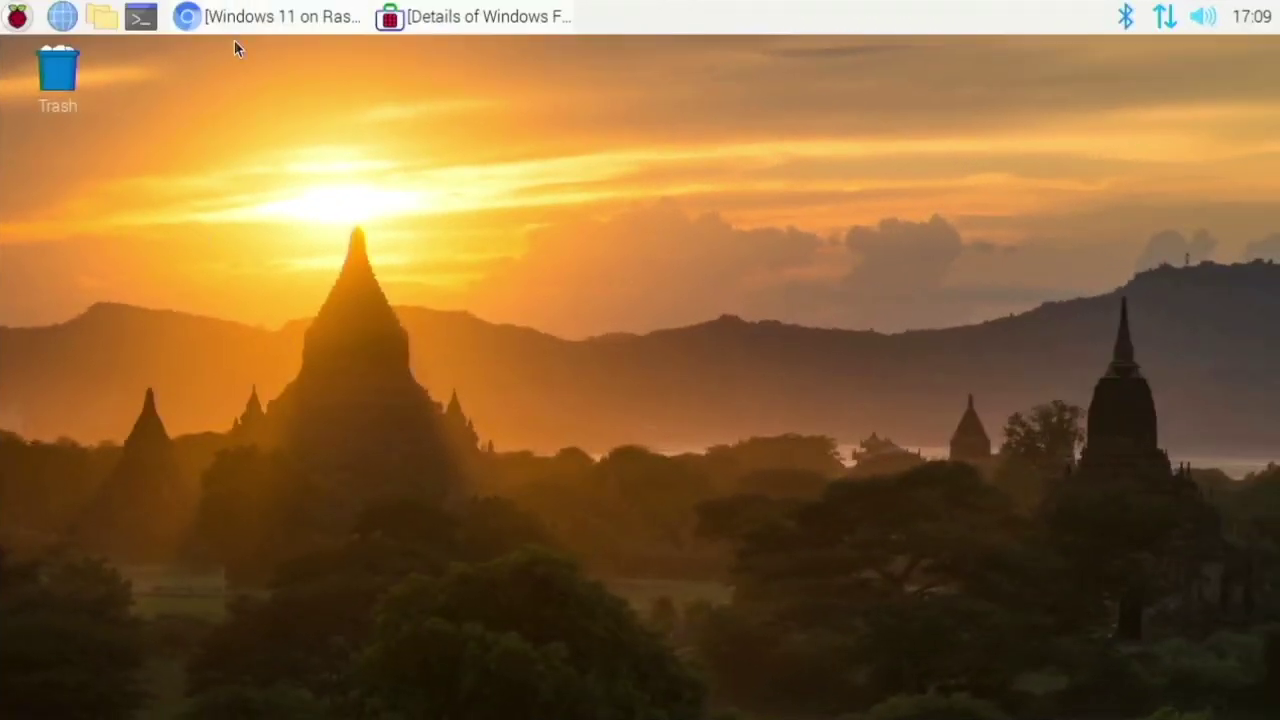
- Restore the 'Windows 11 on Raspberry Pi 4 - Build 22000.51' YouTube video, then minimize Chromium
click(239, 29)
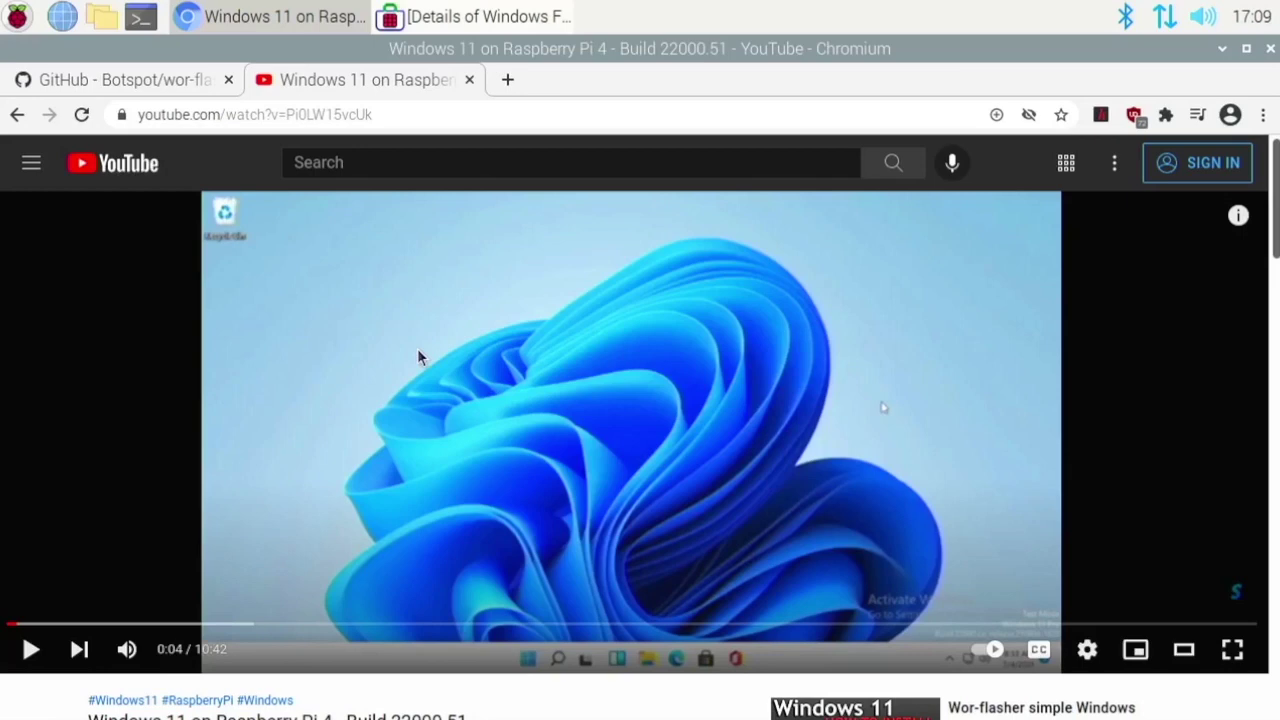
click(283, 16)
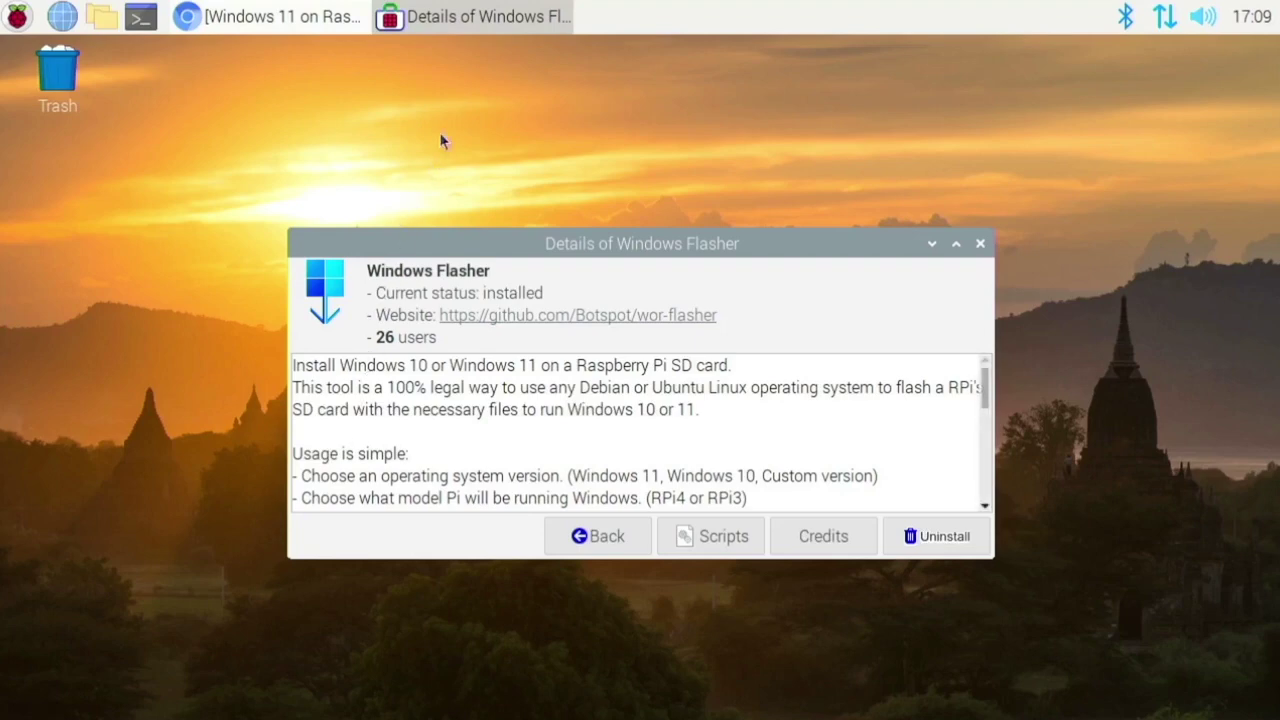
click(443, 20)
click(270, 16)
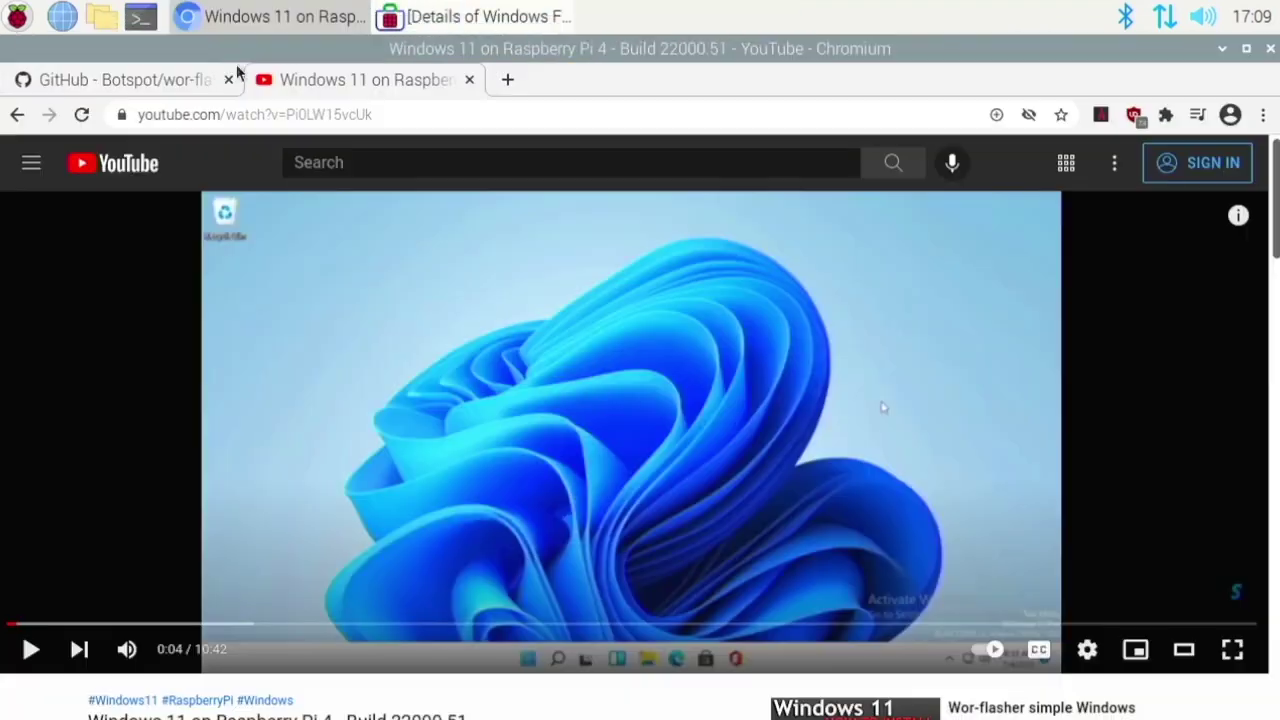
- Scroll through the WoR-flasher GitHub README and back up, then minimize Chromium for Windows Flasher details
click(110, 91)
scroll(438, 386, down, 10)
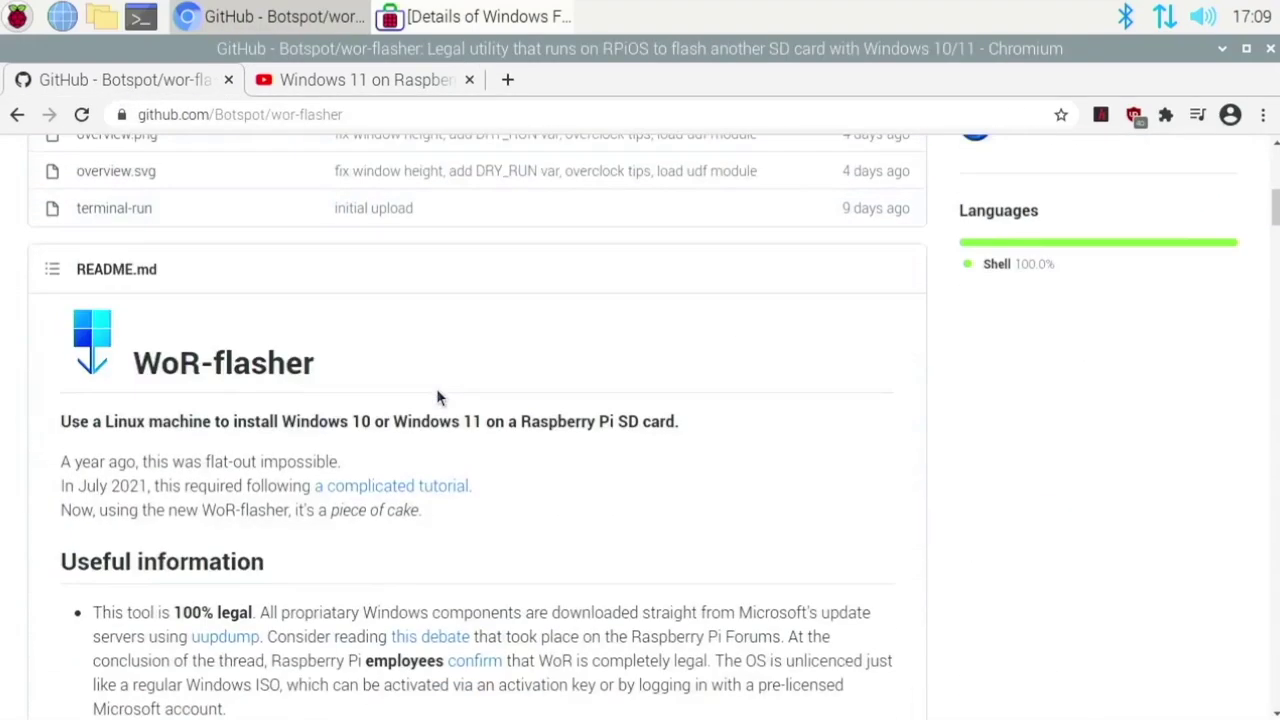
scroll(436, 388, up, 1)
scroll(434, 388, down, 10)
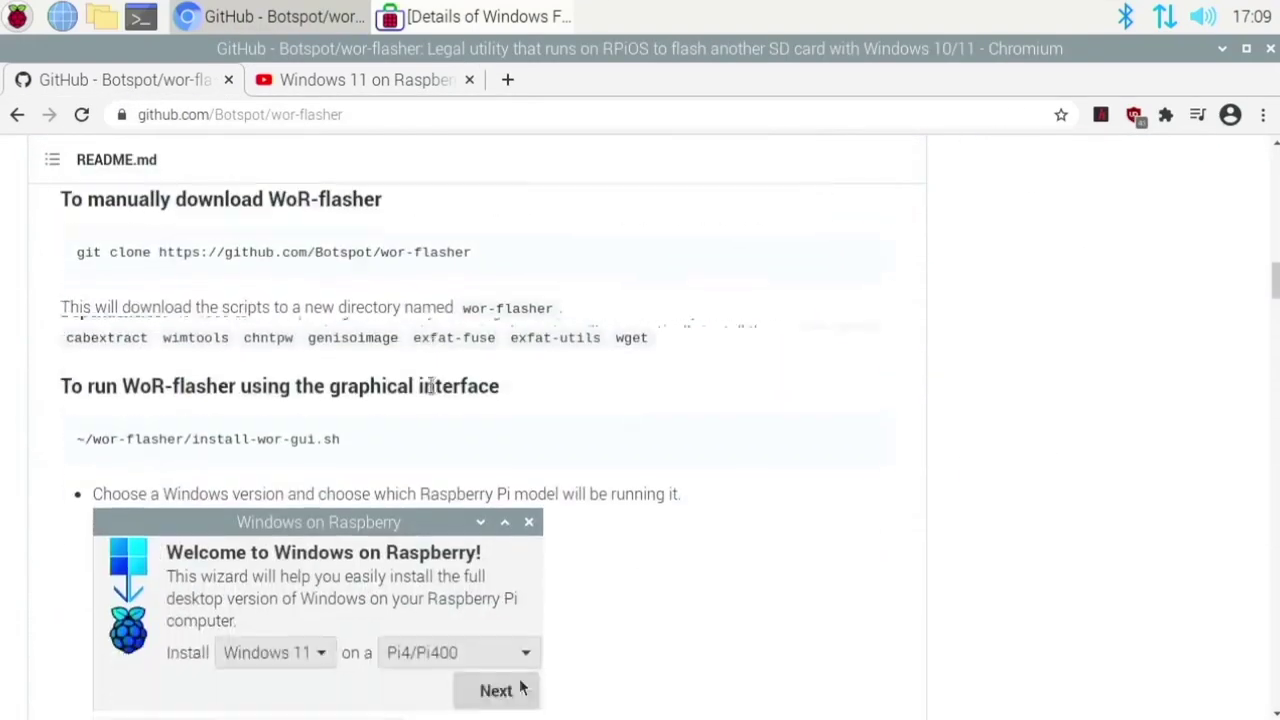
scroll(430, 388, down, 15)
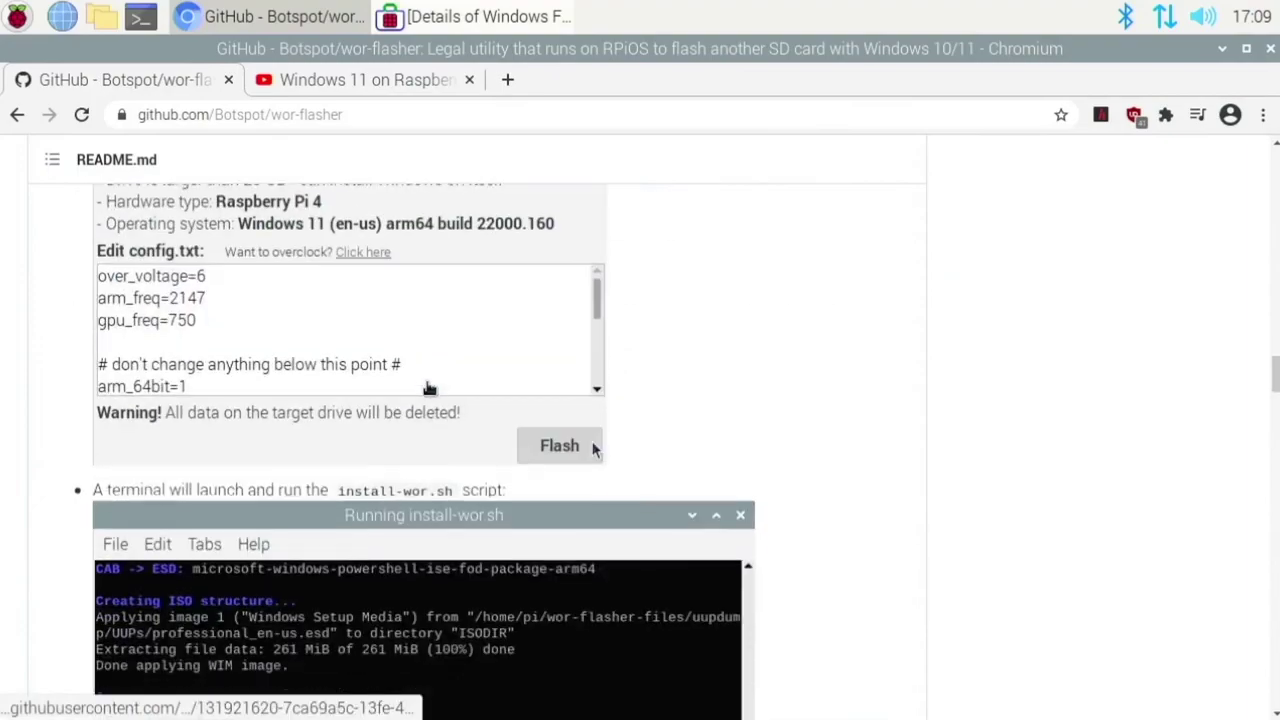
scroll(428, 380, up, 12)
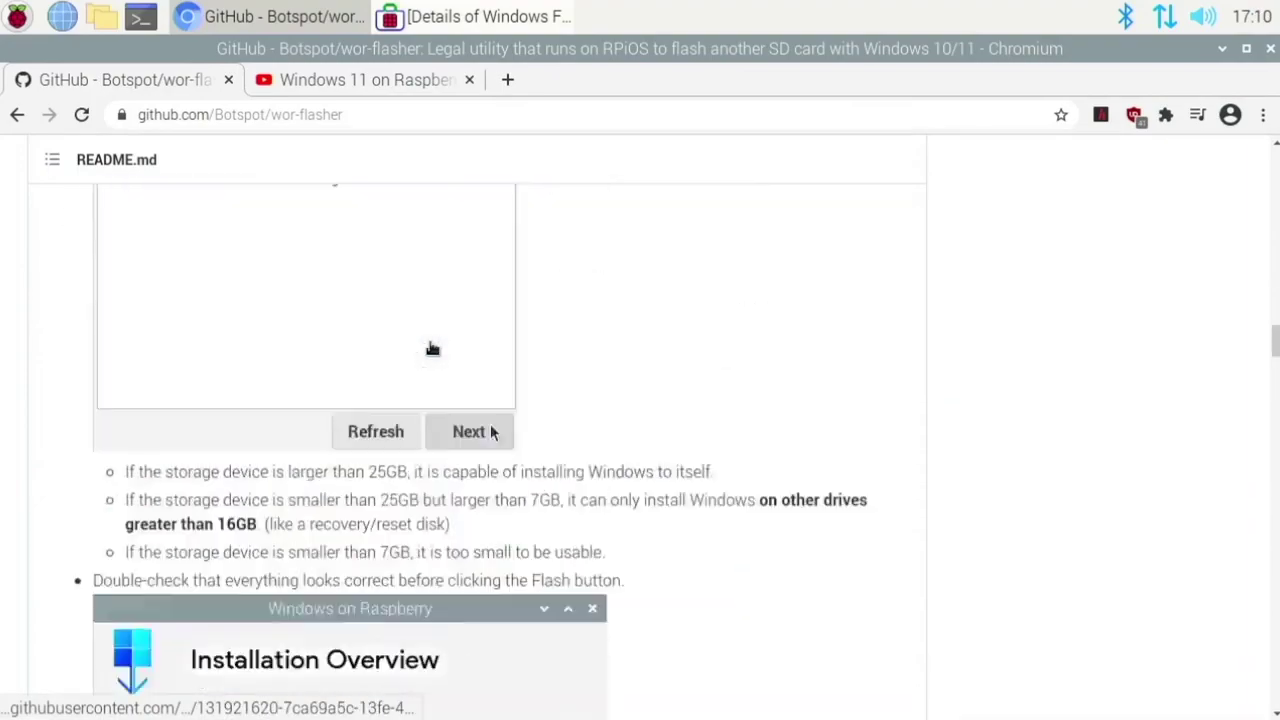
scroll(432, 348, up, 20)
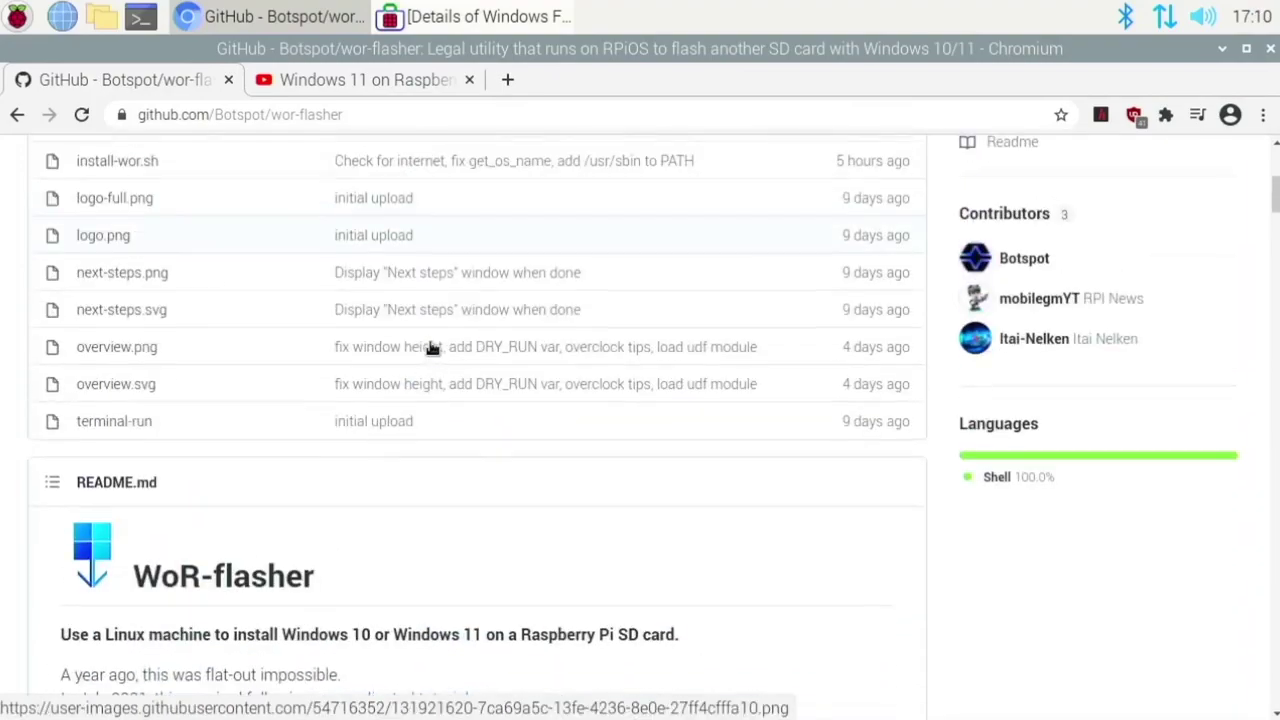
scroll(420, 355, up, 2)
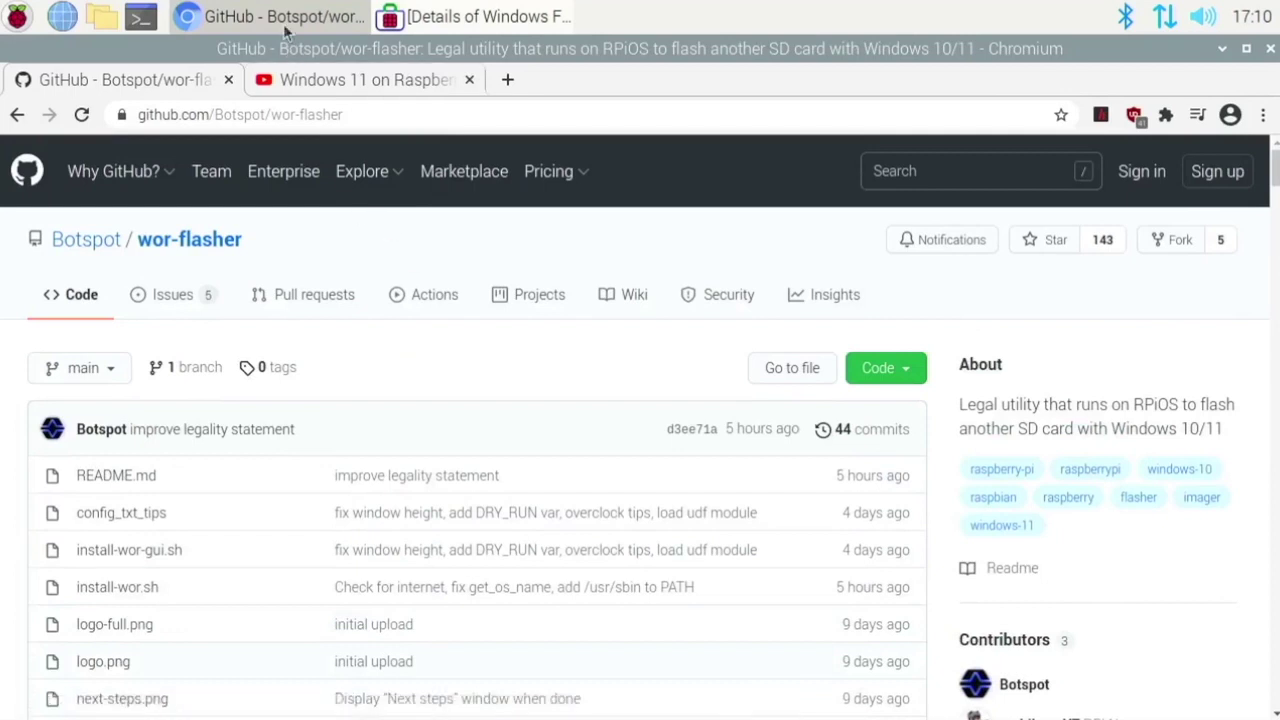
click(468, 16)
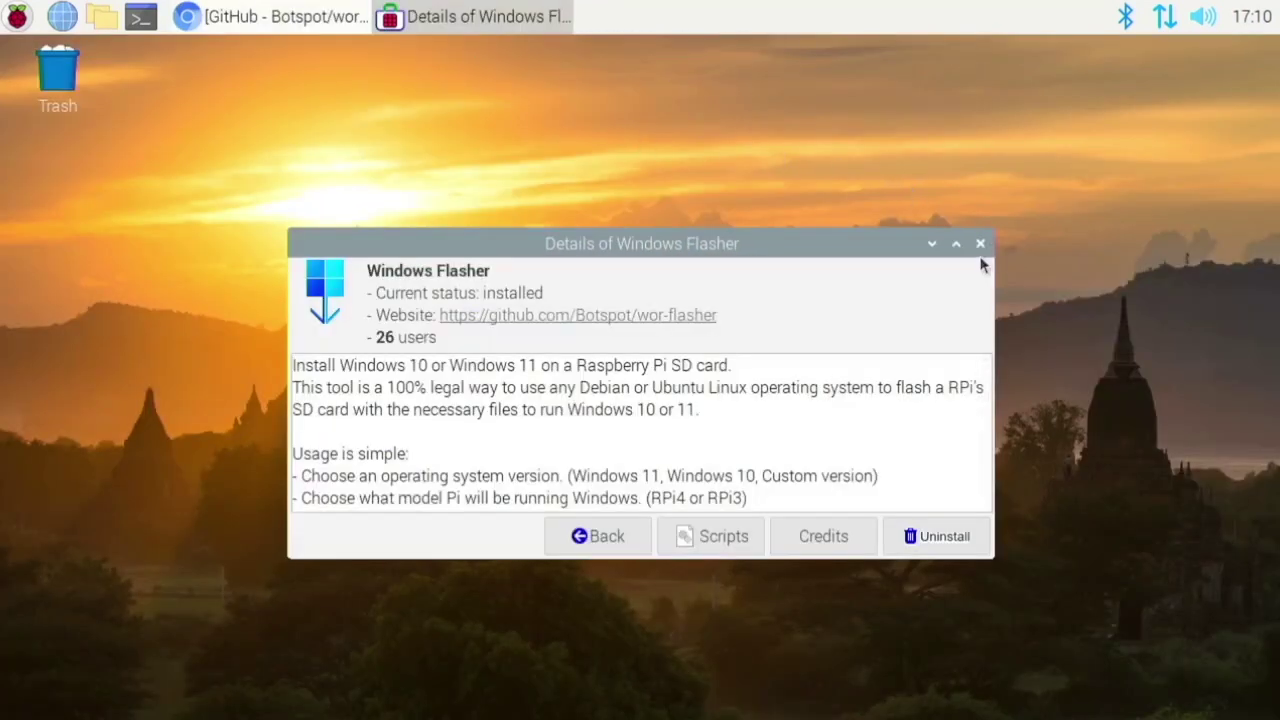
- Close the Windows Flasher details, launch WoR Flasher from Accessories, and cancel the first removable-disk prompt
click(981, 245)
click(17, 16)
mouse_move(176, 205)
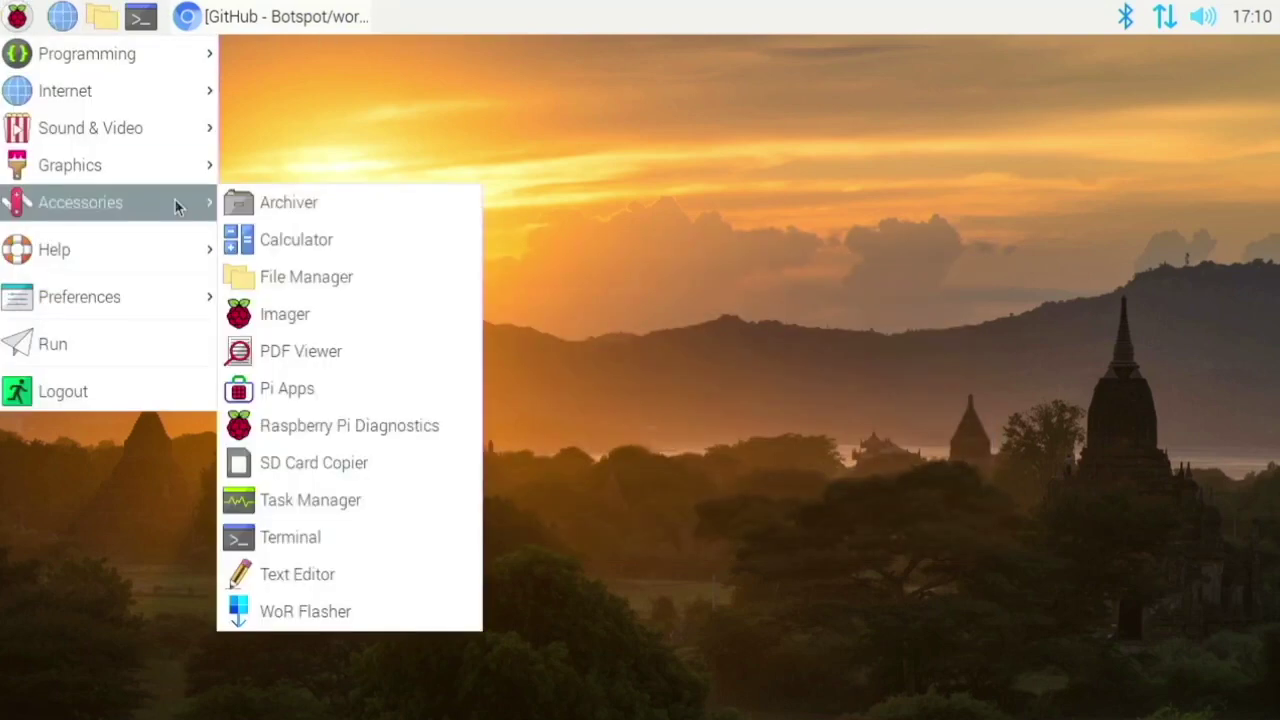
click(305, 611)
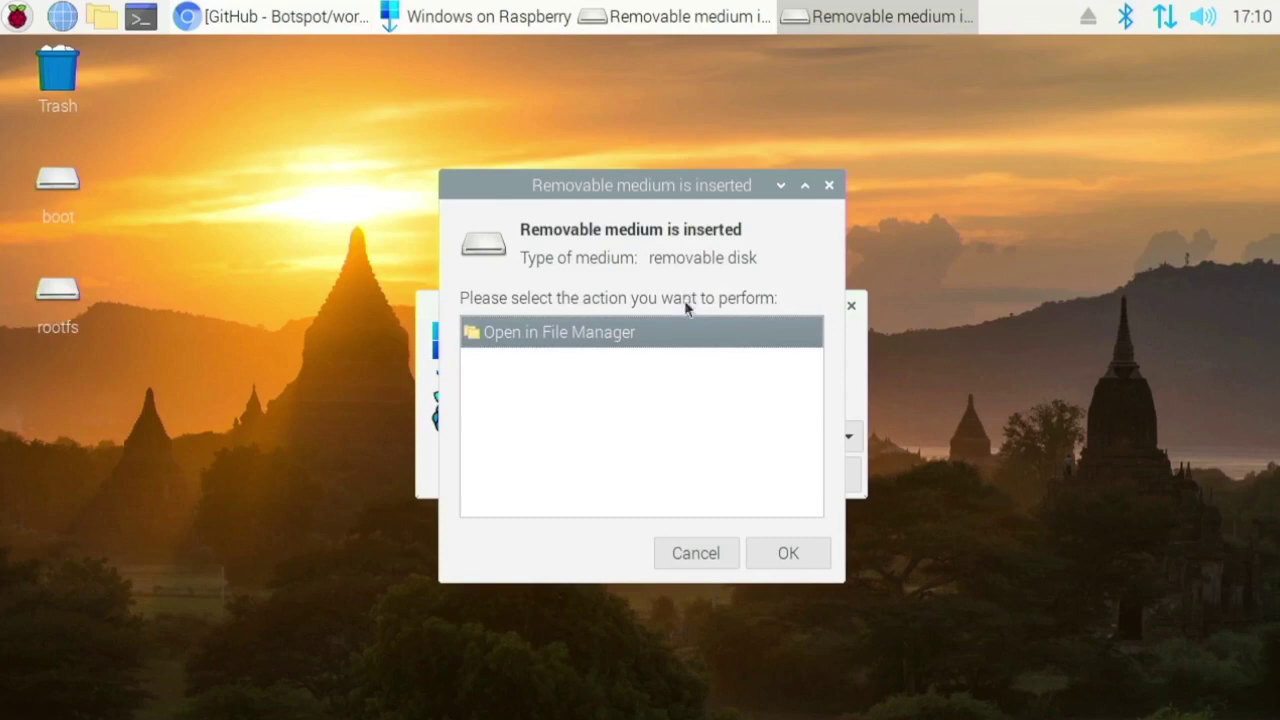
click(705, 547)
- Cancel the second disk prompt, keep Windows 11 and Pi4/Pi400, and continue to the Language page
click(705, 552)
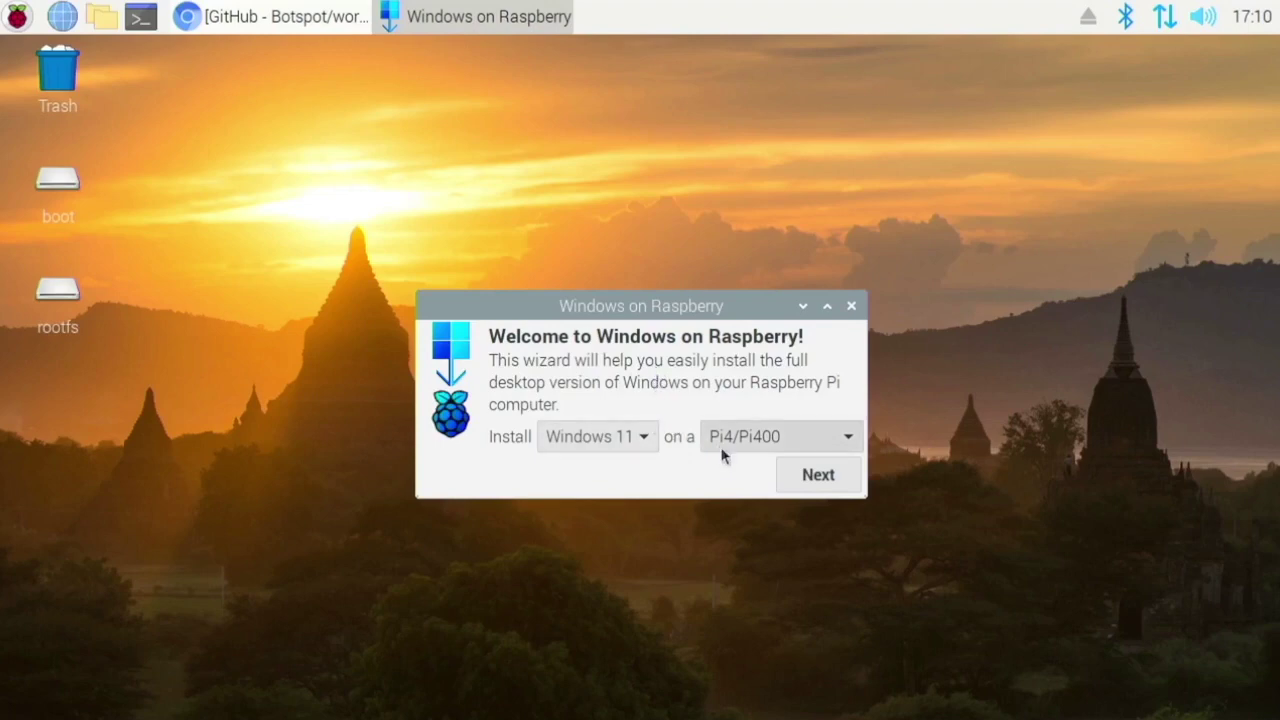
click(611, 439)
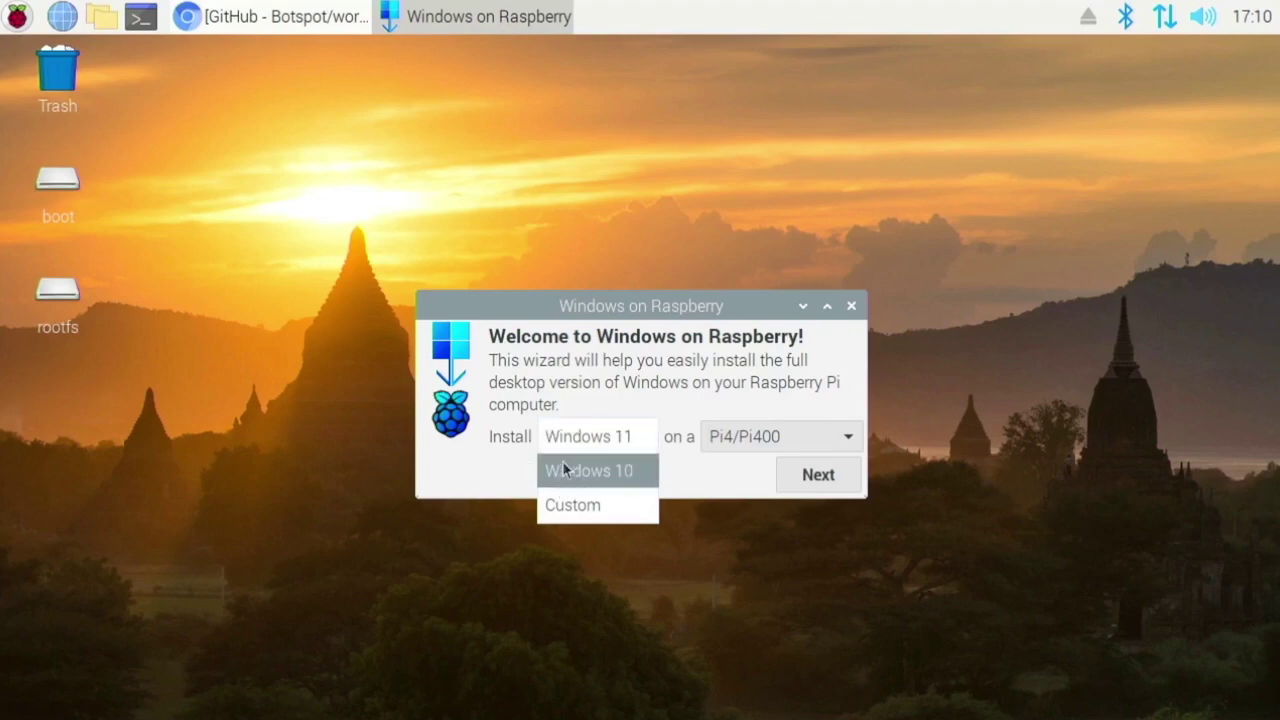
click(637, 380)
click(742, 436)
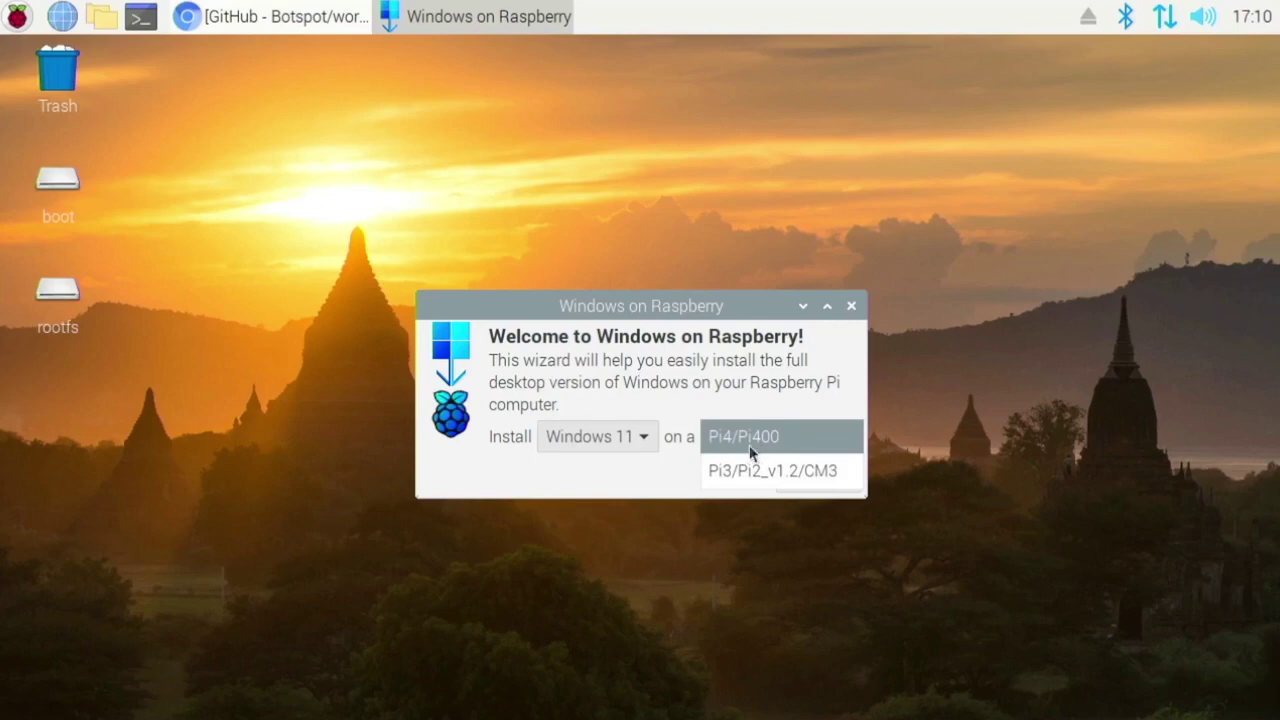
click(731, 398)
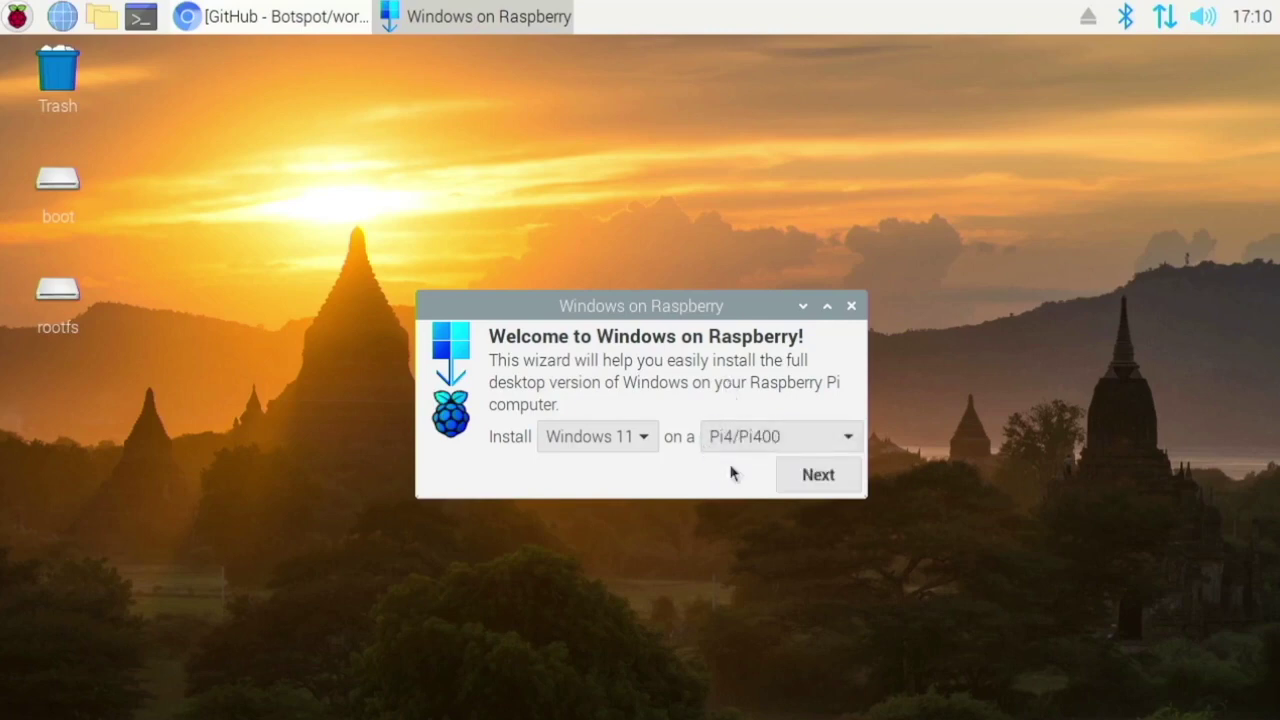
click(801, 481)
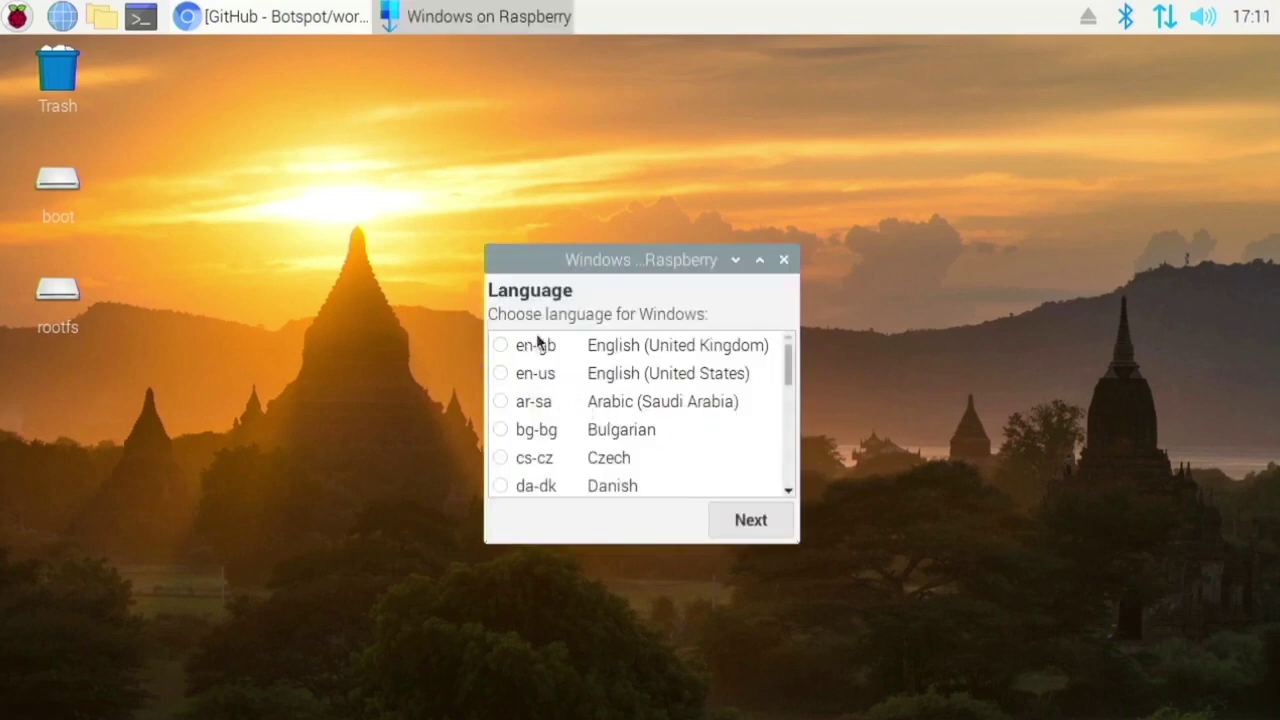
- Choose en-us and the 14.9GB /dev/sda drive, reaching the Installation Overview
double_click(646, 368)
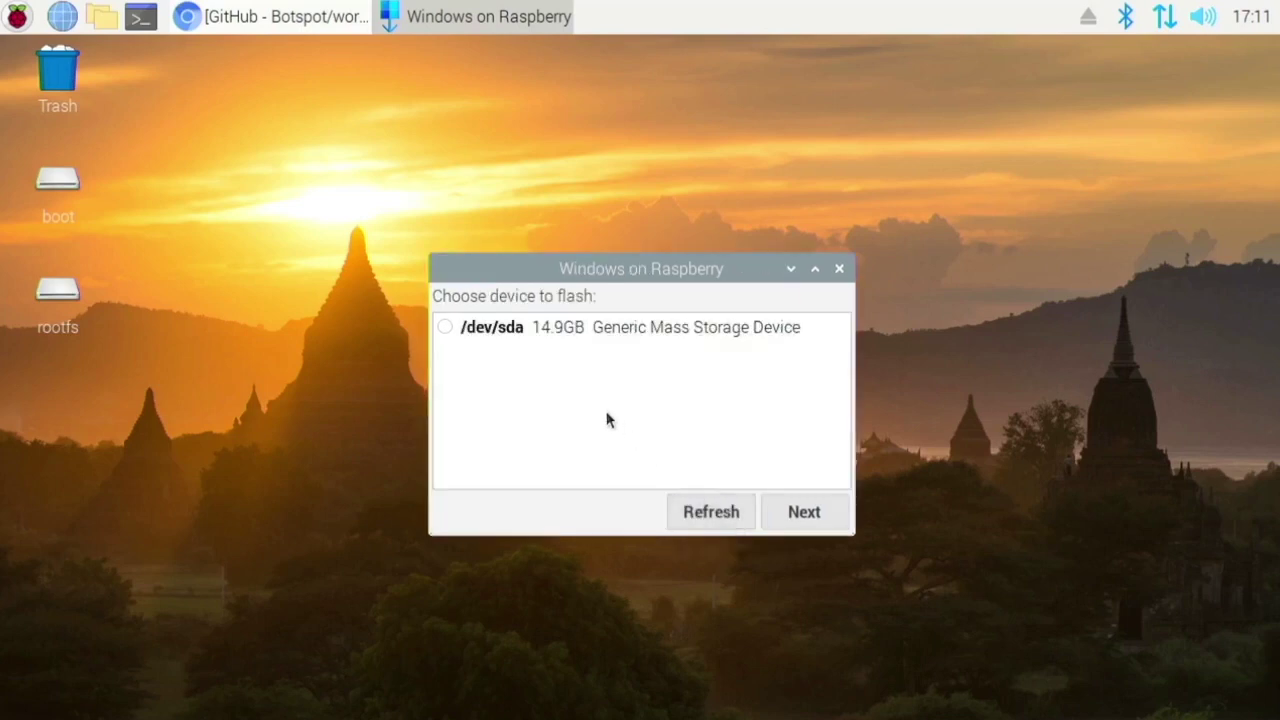
click(444, 327)
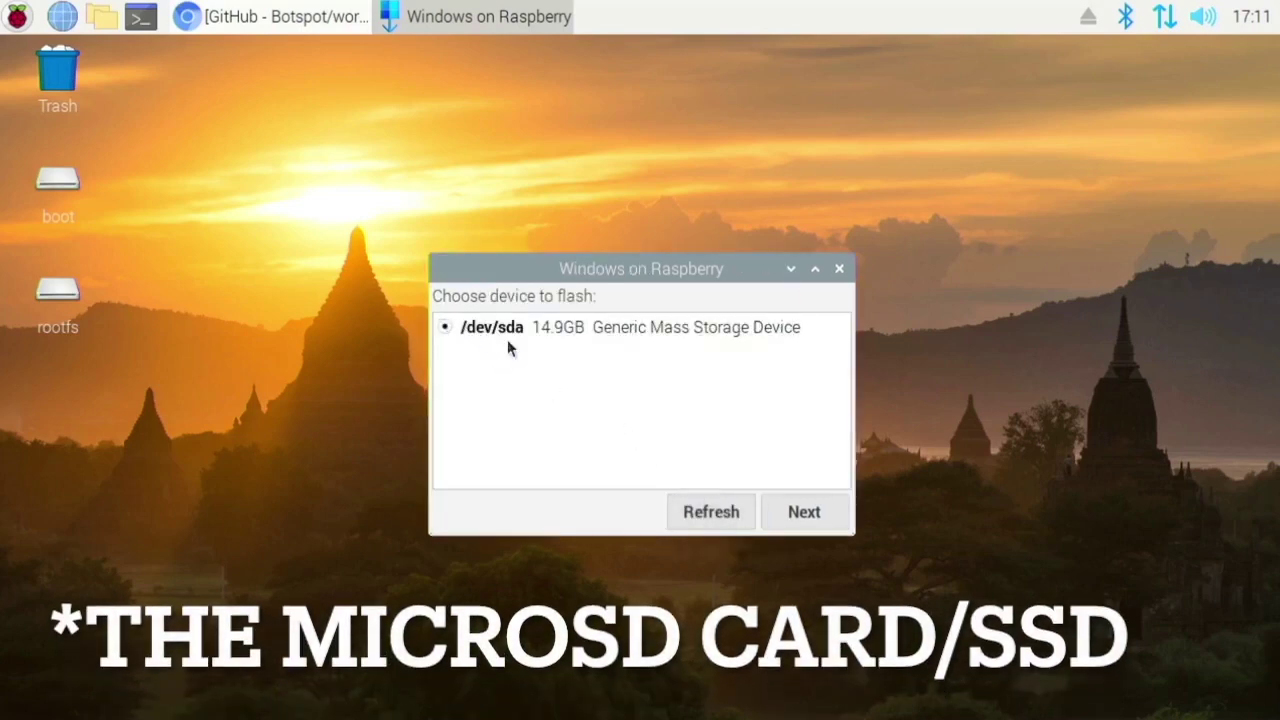
click(795, 513)
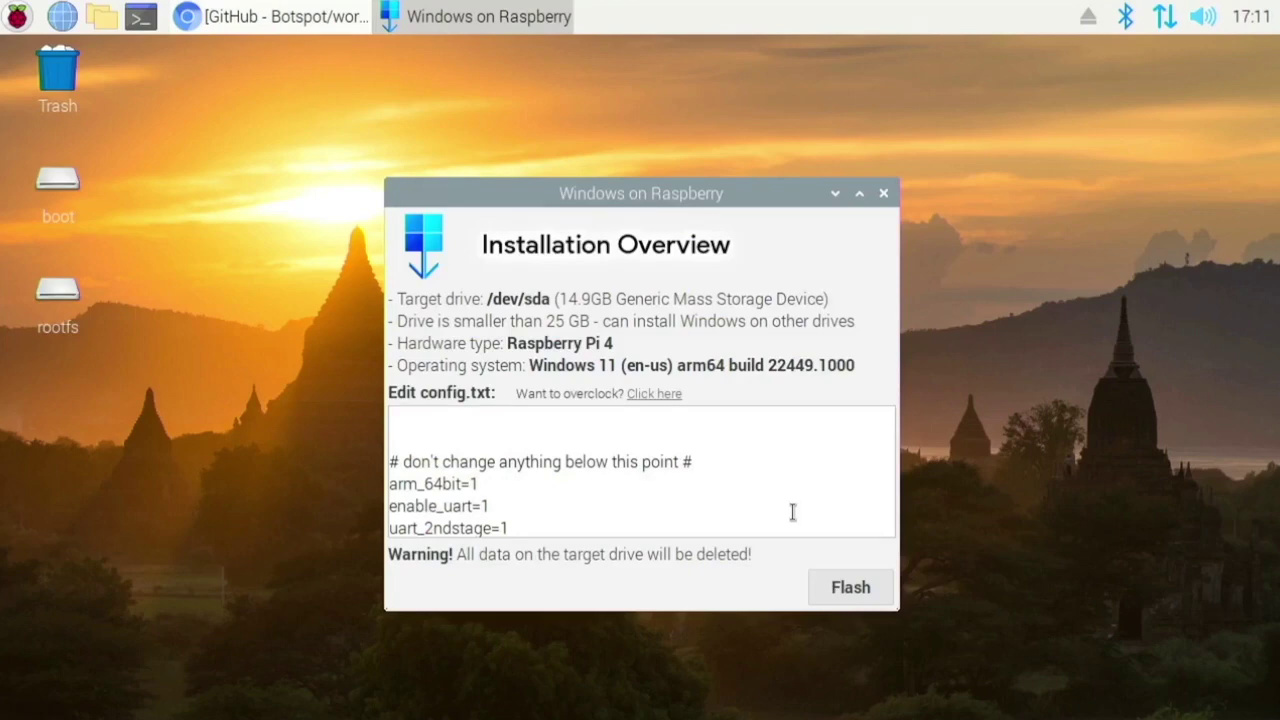
- Add over_voltage=8 and arm_freq=2000 at the top of config.txt and start flashing
scroll(631, 491, down, 5)
scroll(631, 491, up, 5)
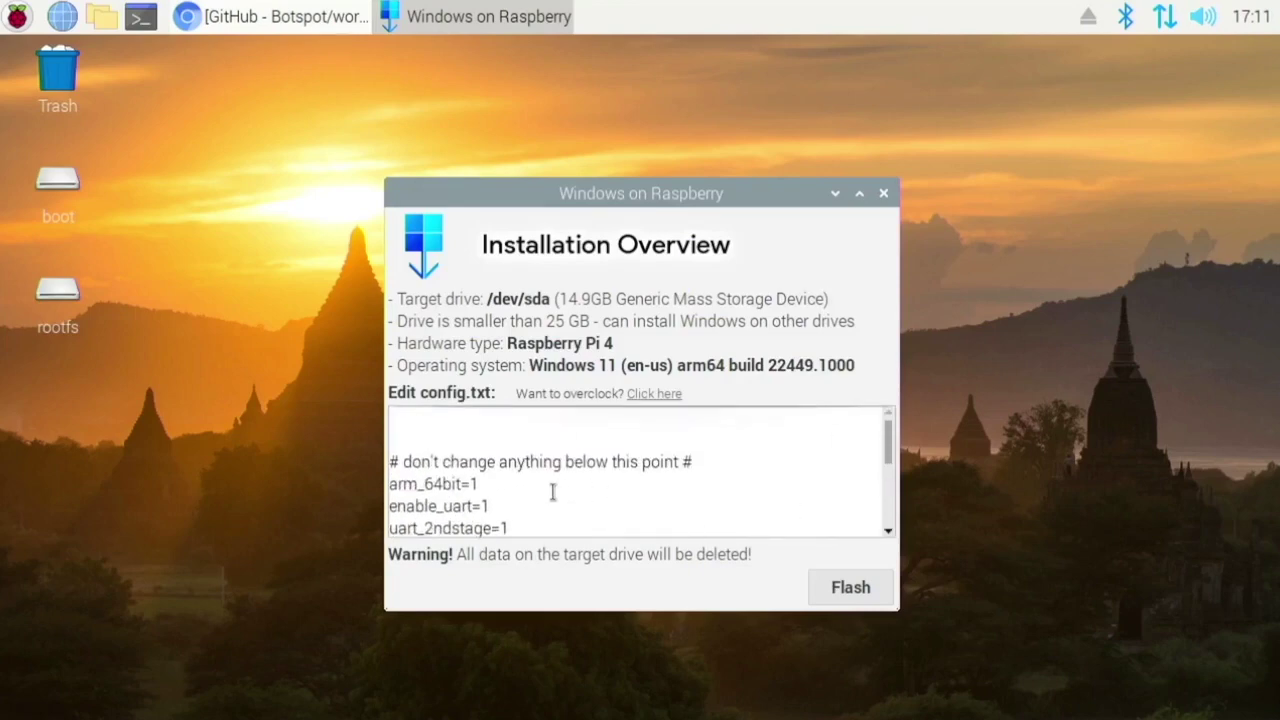
click(486, 437)
click(486, 419)
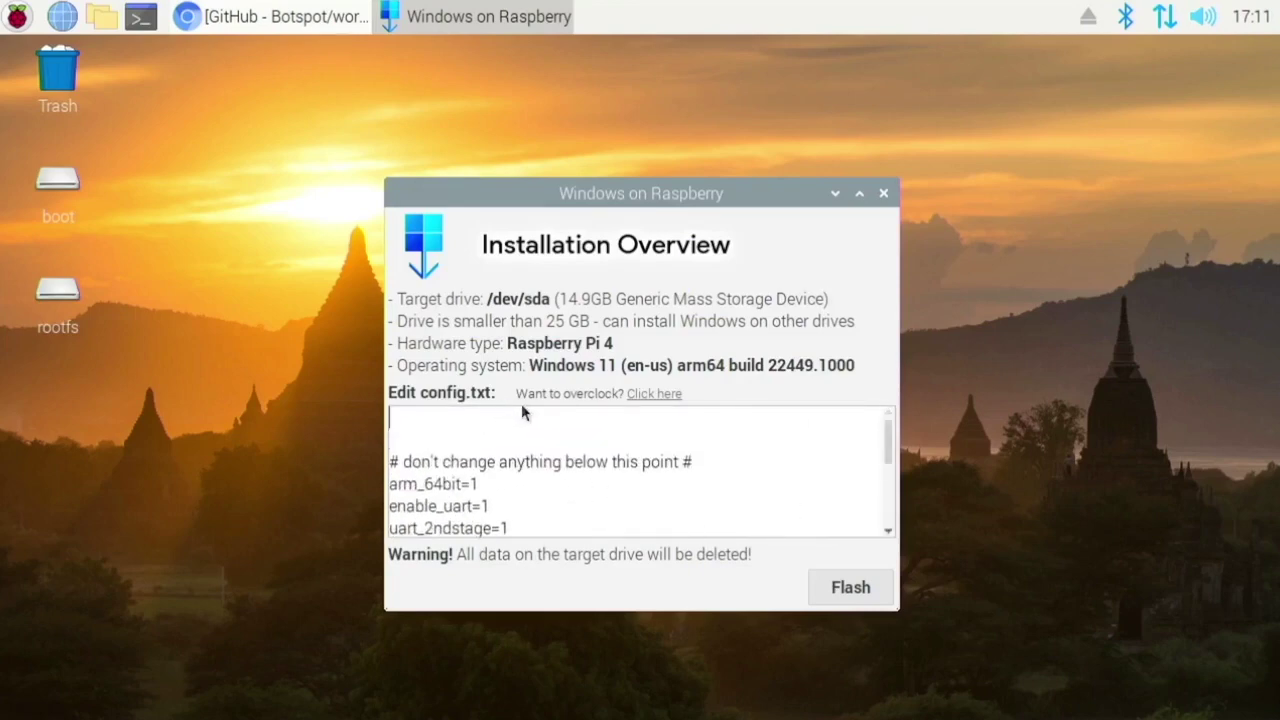
text(over_voltage=8)
key(Return)
text(arm_freq=2000)
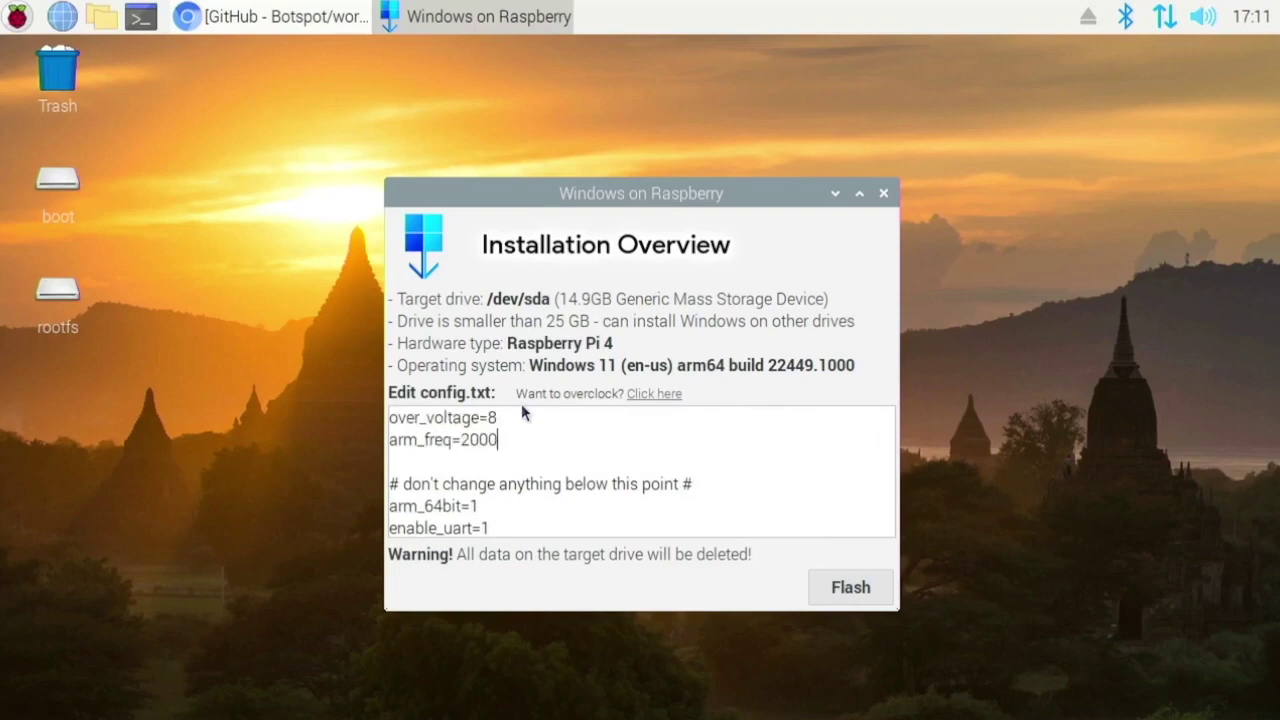
click(818, 586)
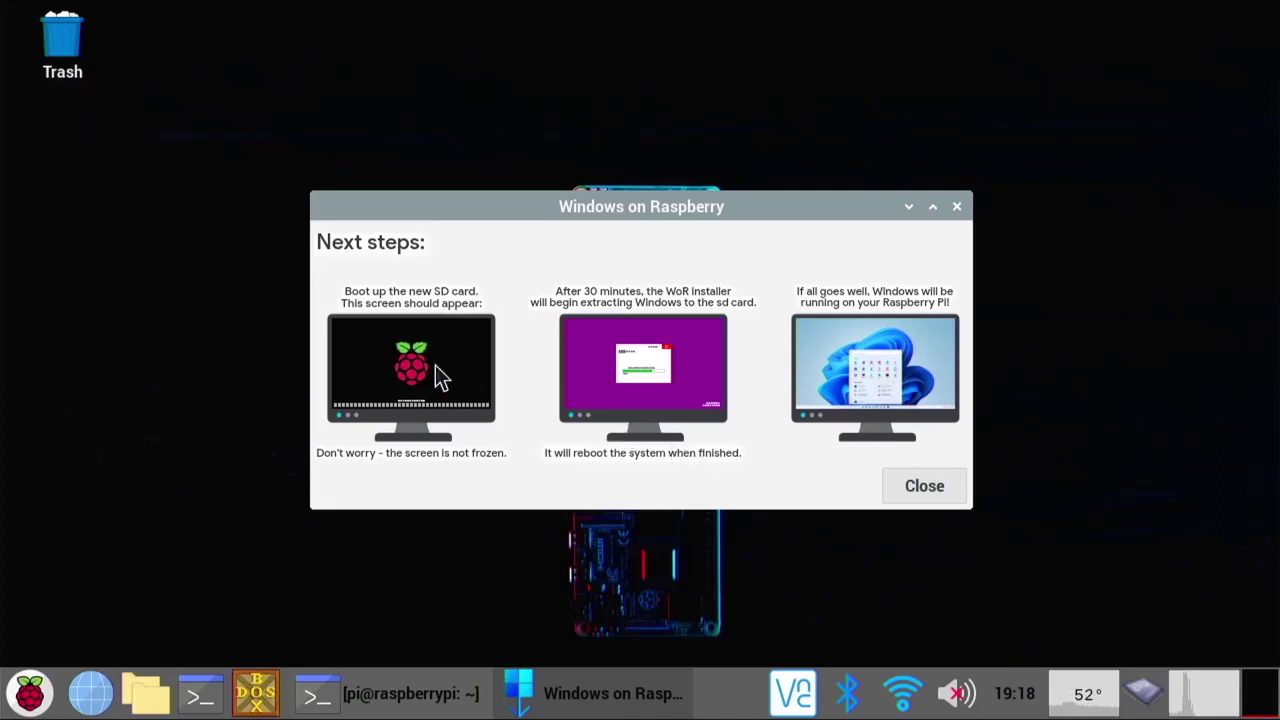
- Close the Next steps window and the finished terminal, then choose Shutdown from the Raspberry menu
click(897, 489)
click(468, 708)
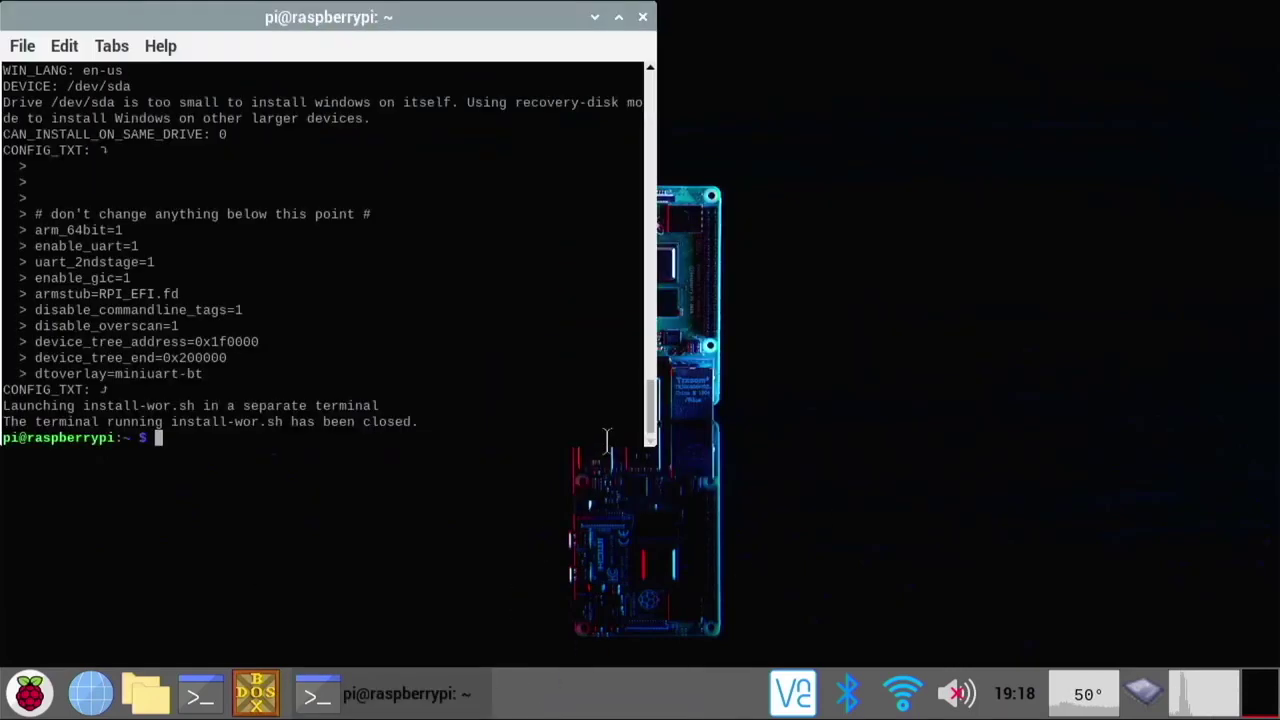
click(643, 17)
click(30, 693)
click(63, 631)
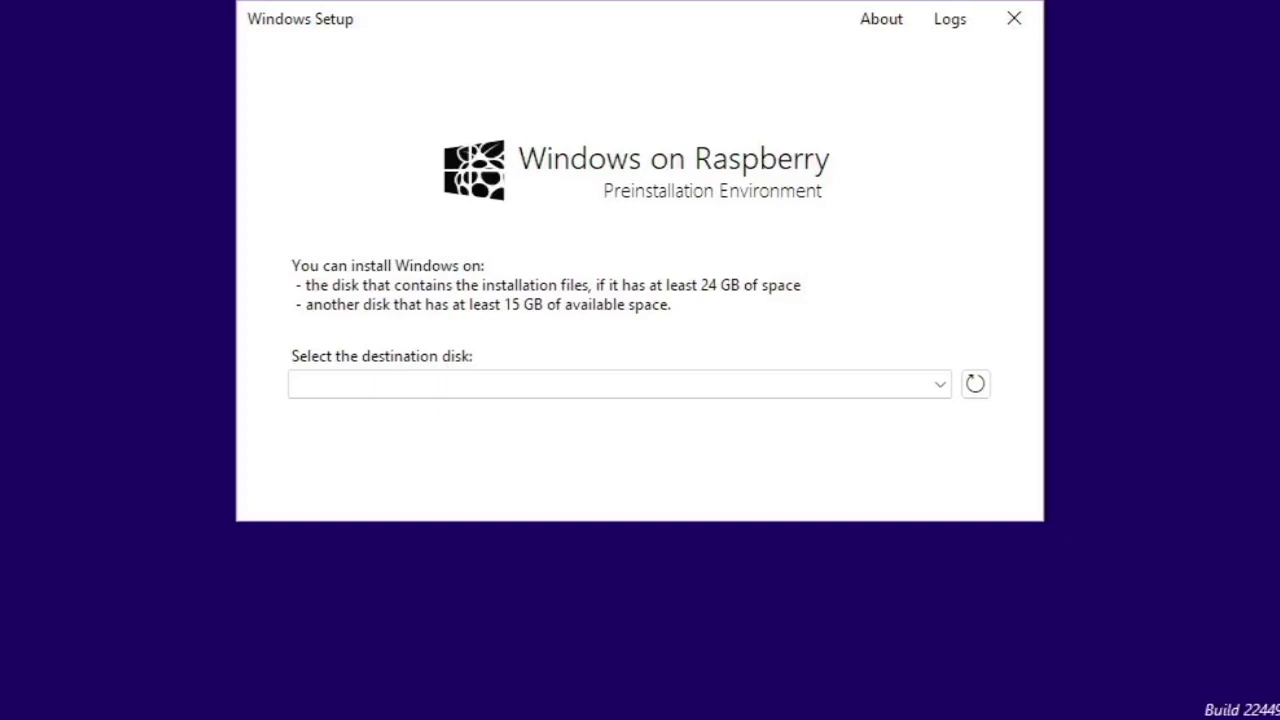
- Refresh the disk list and select Disk 1, the 14 GB Mass Storage Device USB Device
click(972, 388)
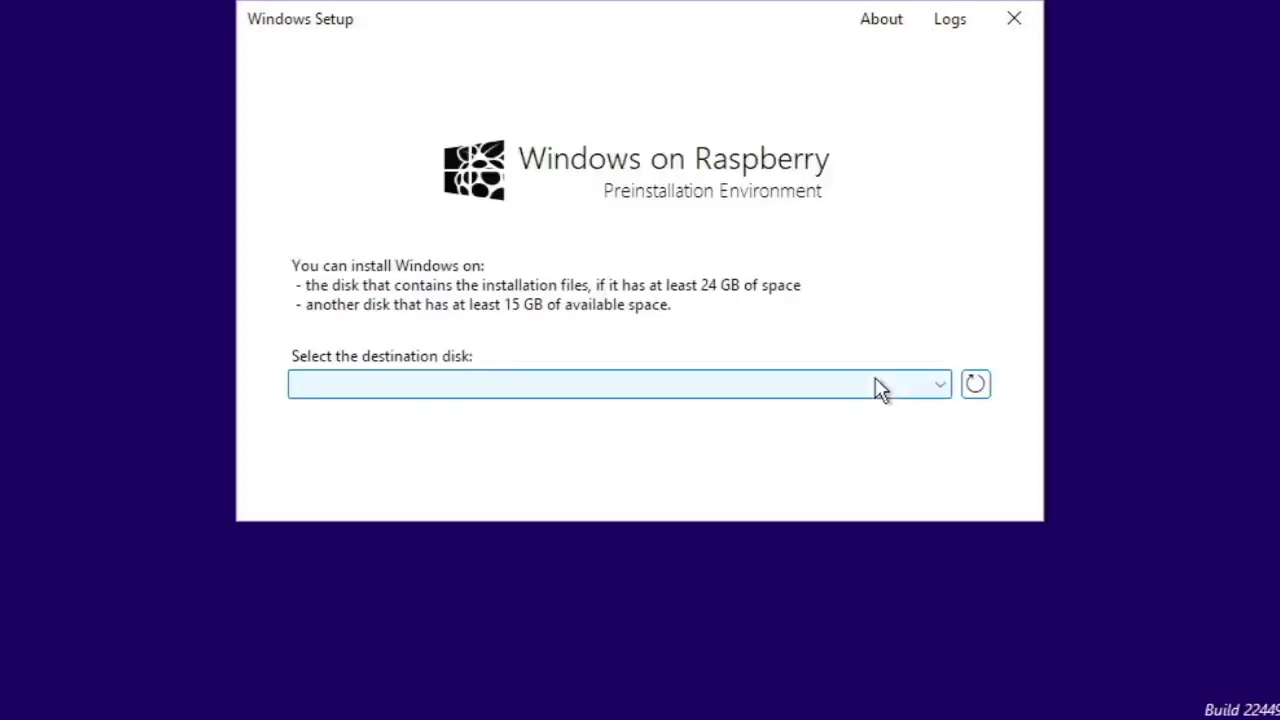
click(878, 387)
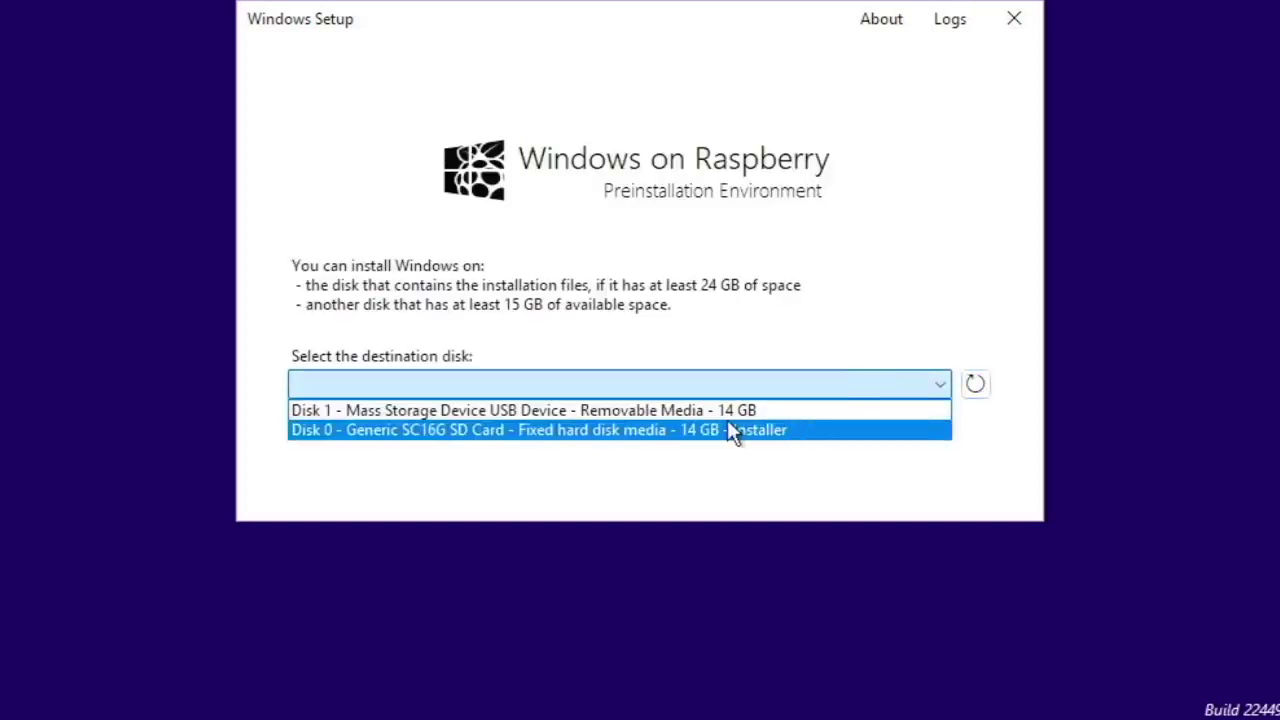
click(622, 409)
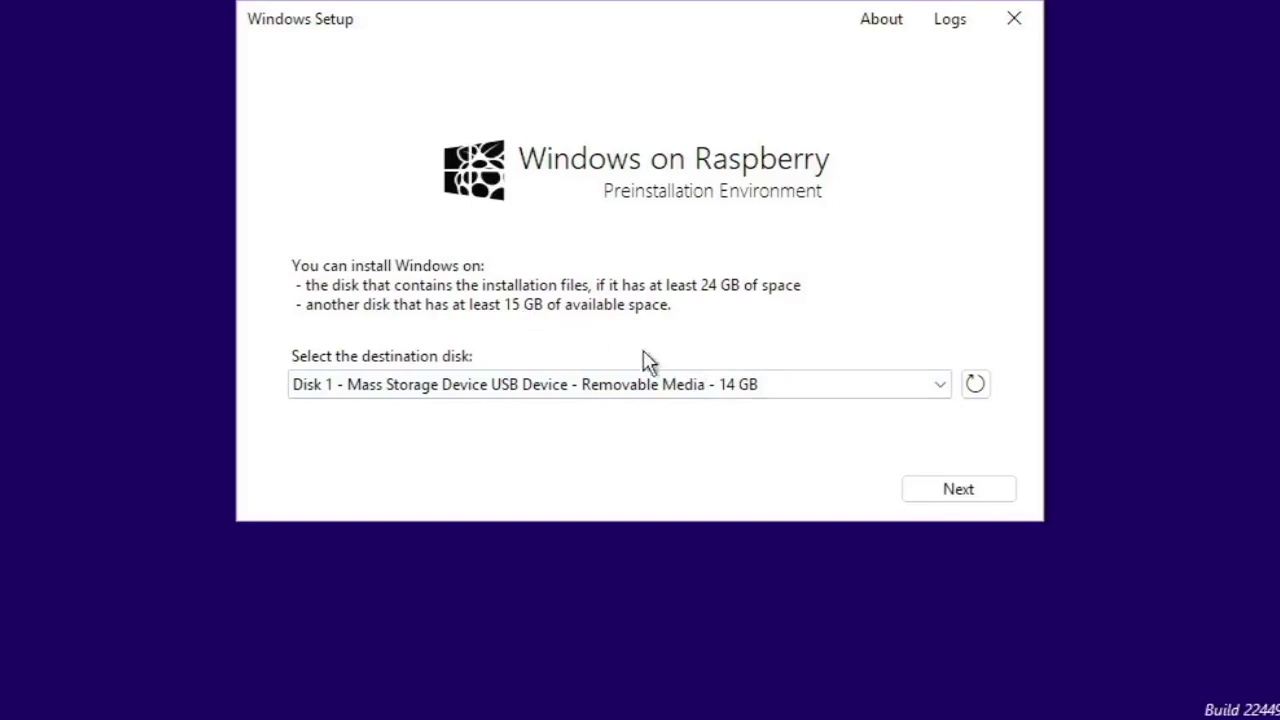
click(920, 496)
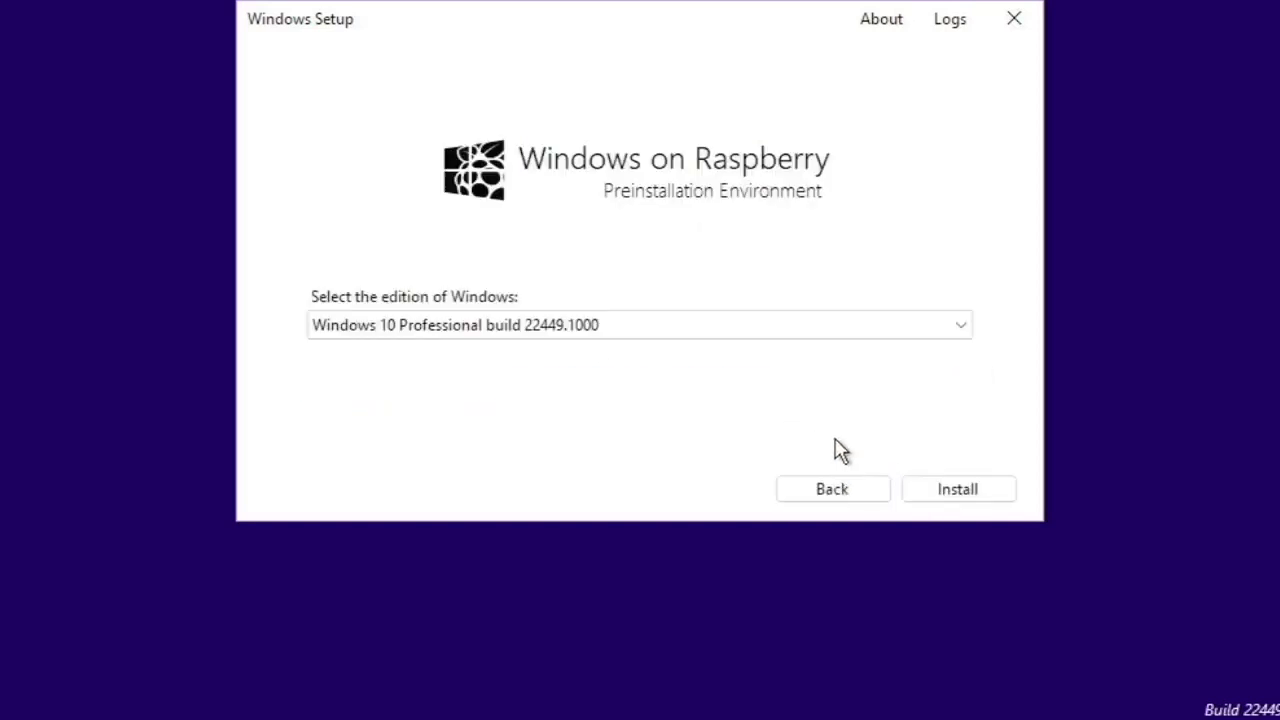
- Keep build 22449.1000 as the edition and start the installation
click(672, 328)
click(694, 385)
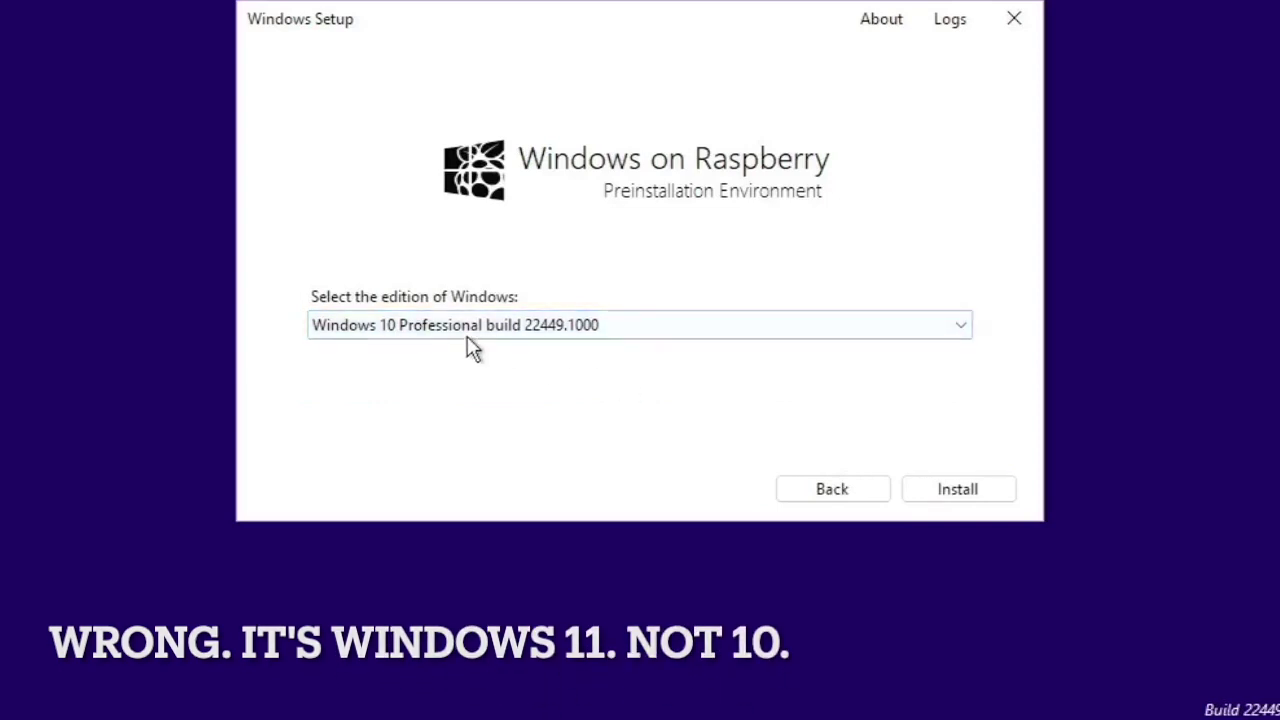
click(946, 491)
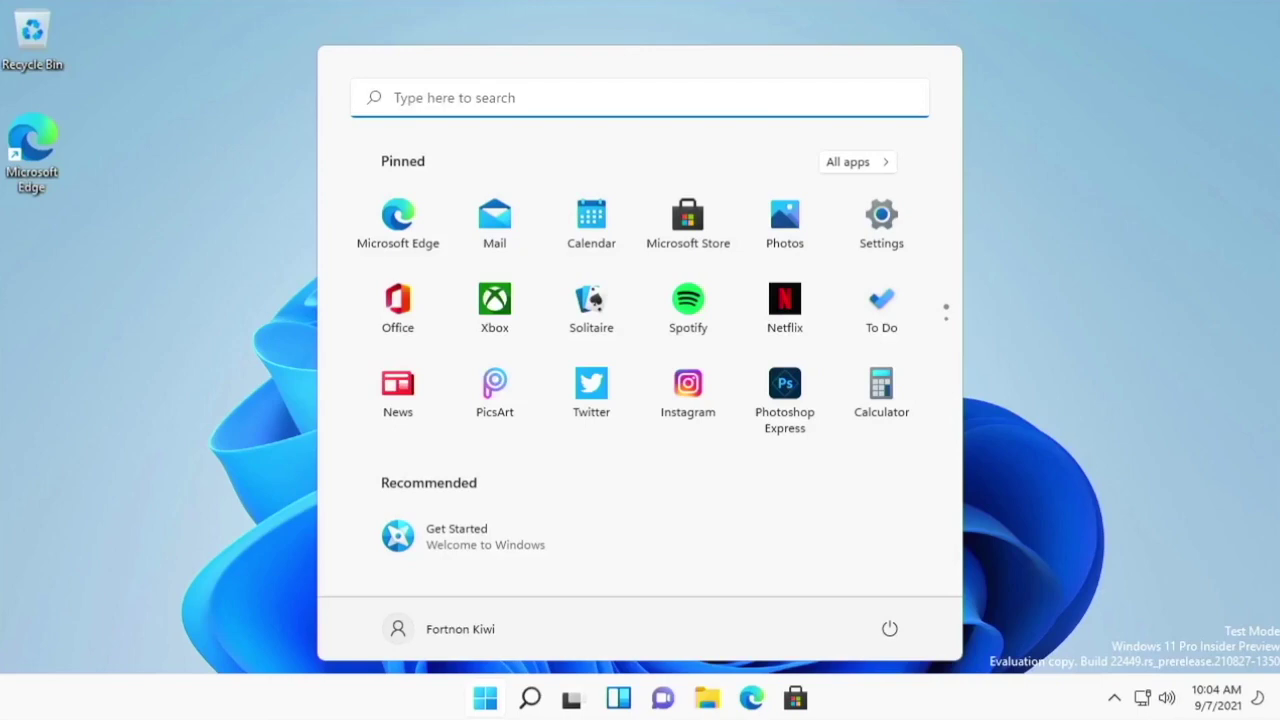
- Close the Start menu to reveal the desktop with Recycle Bin and Microsoft Edge
click(1049, 459)
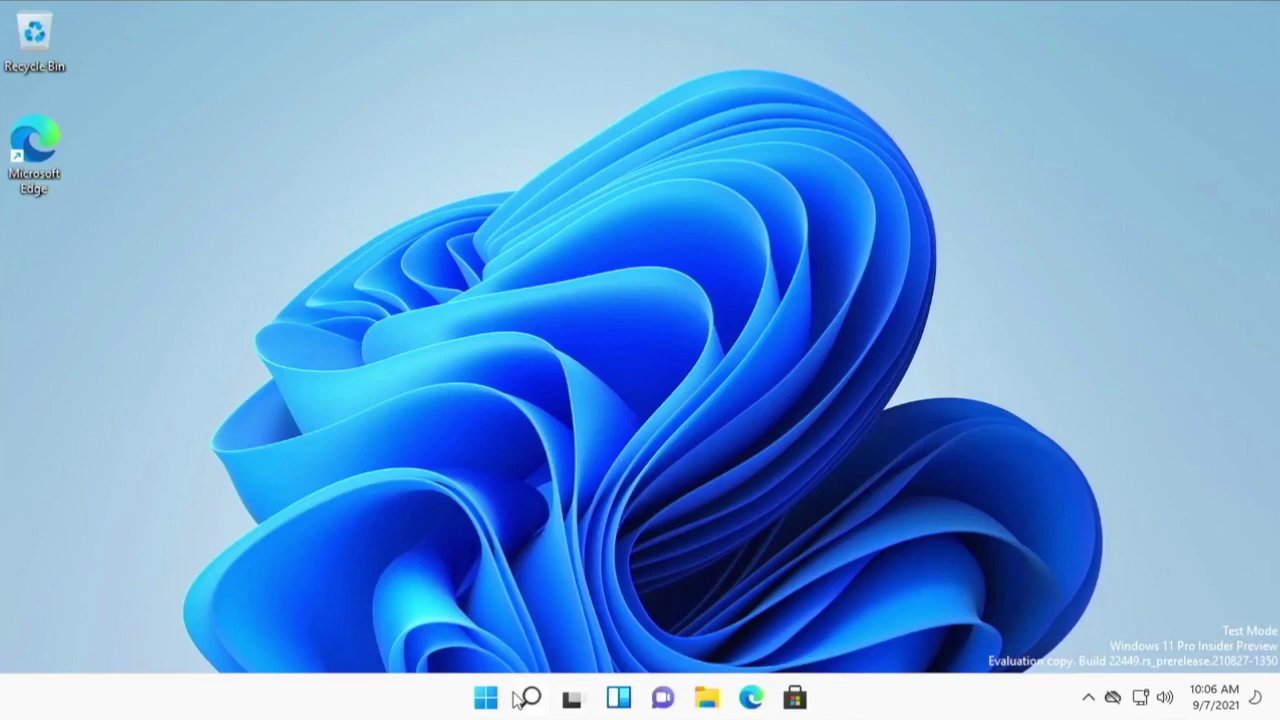
- Via a search for 'adjust', switch Performance Options visual effects to Adjust for best performance and confirm
click(515, 699)
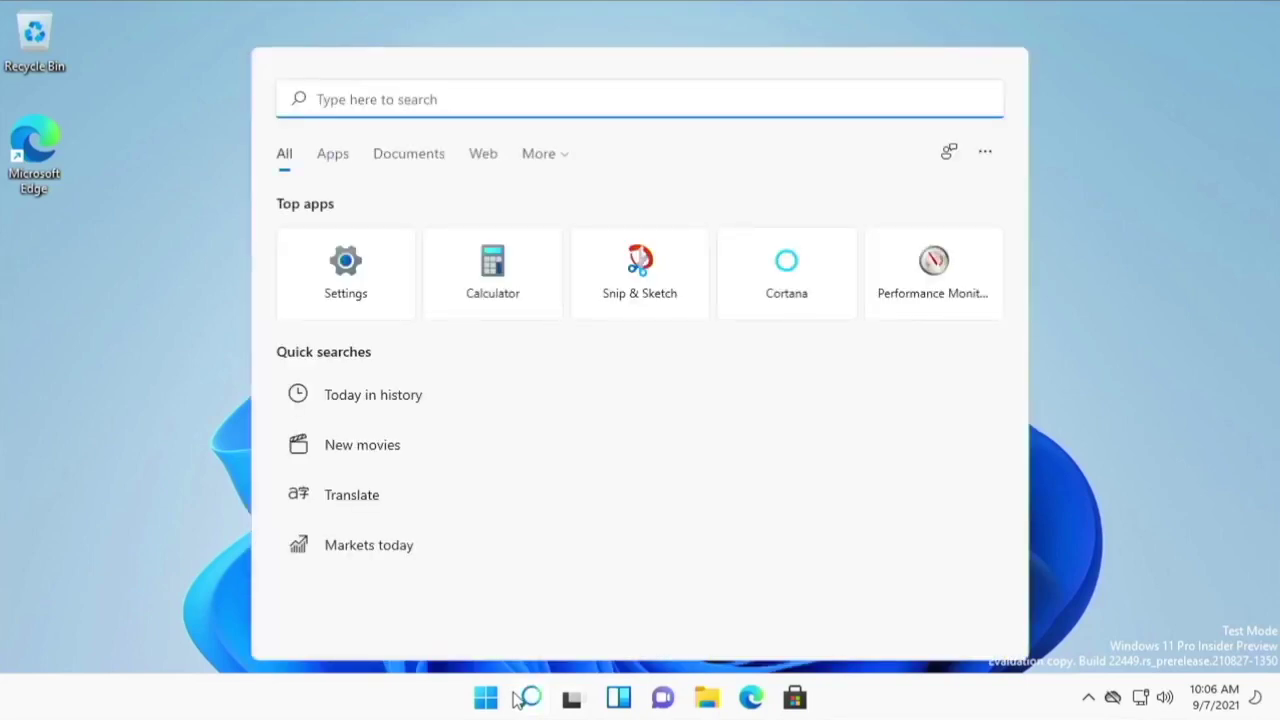
text(adjust)
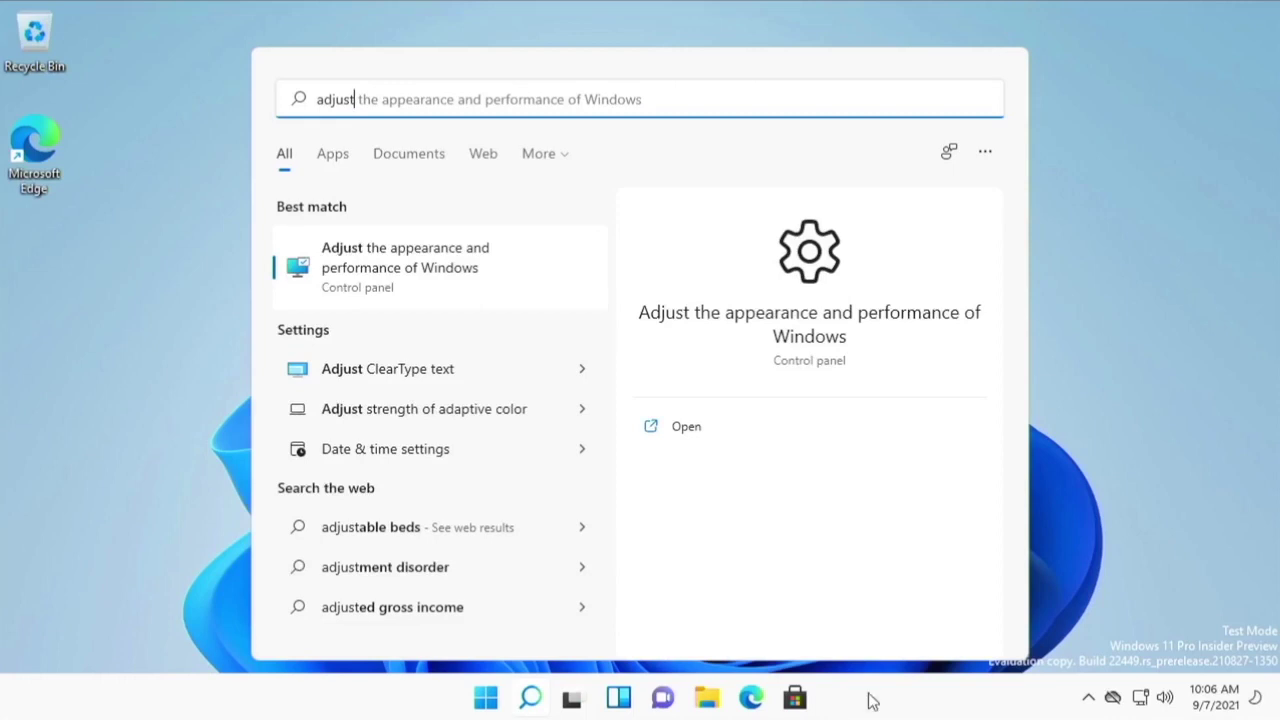
click(414, 278)
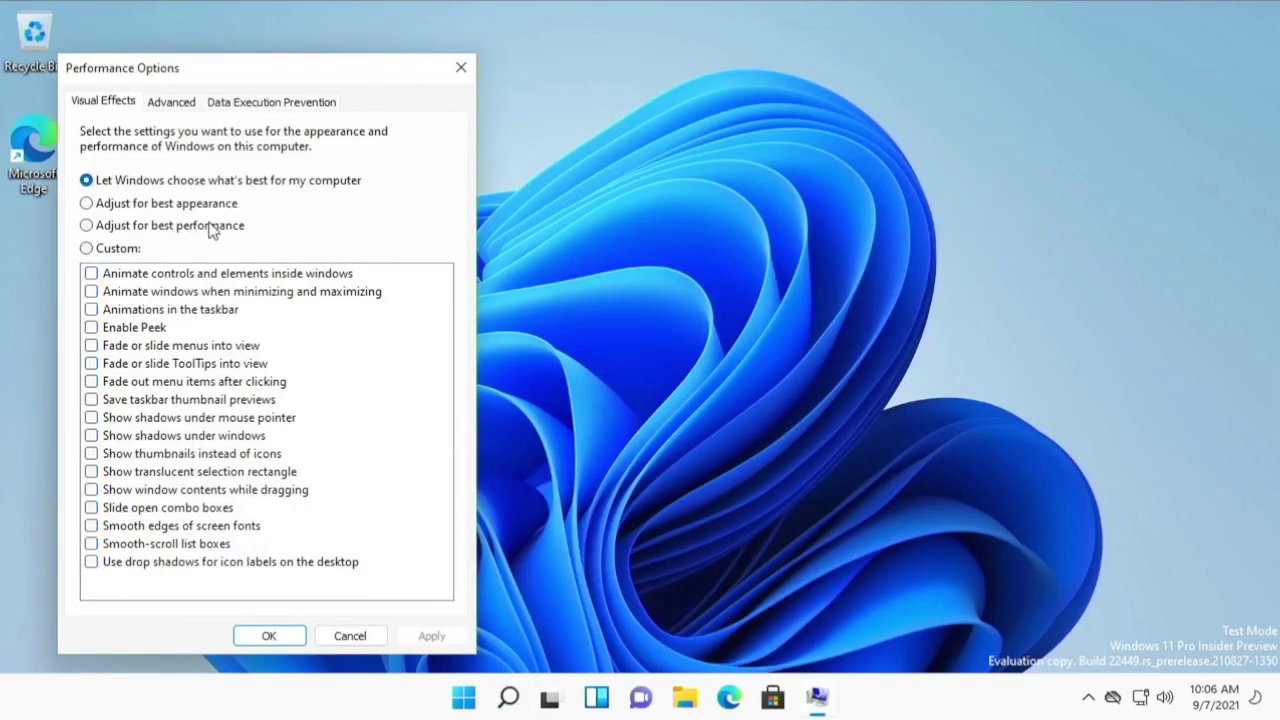
click(210, 226)
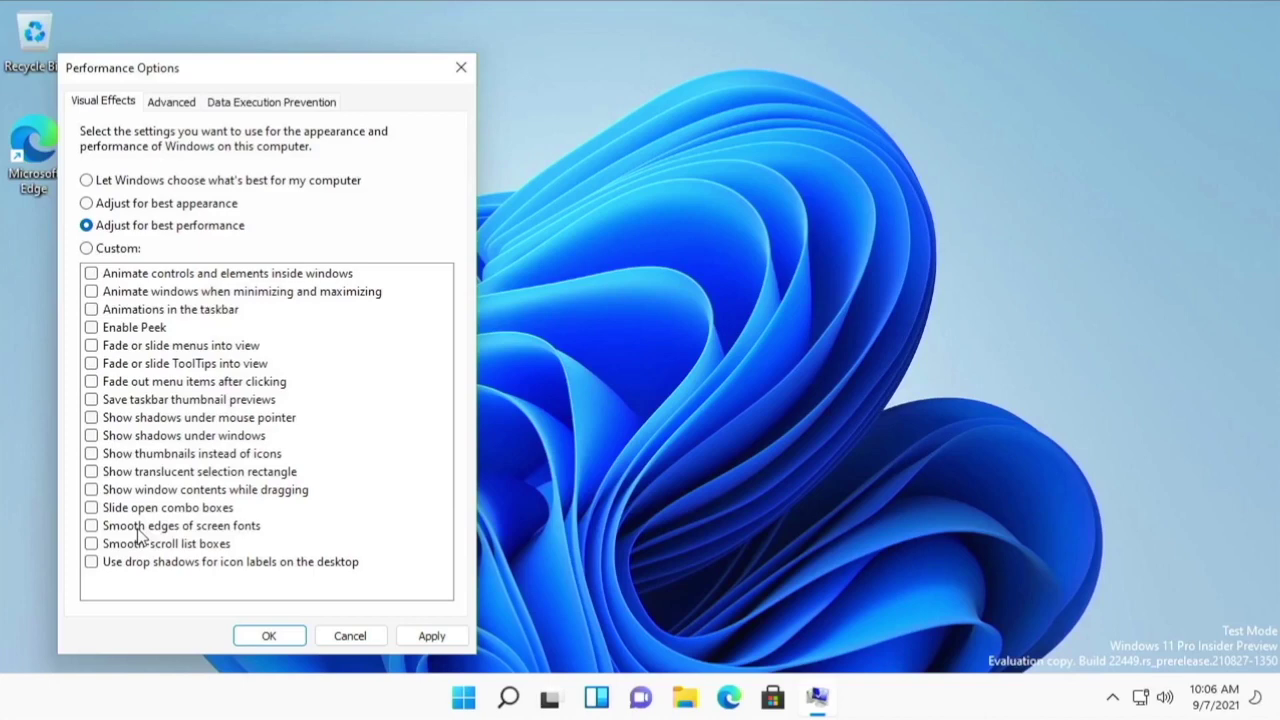
click(266, 637)
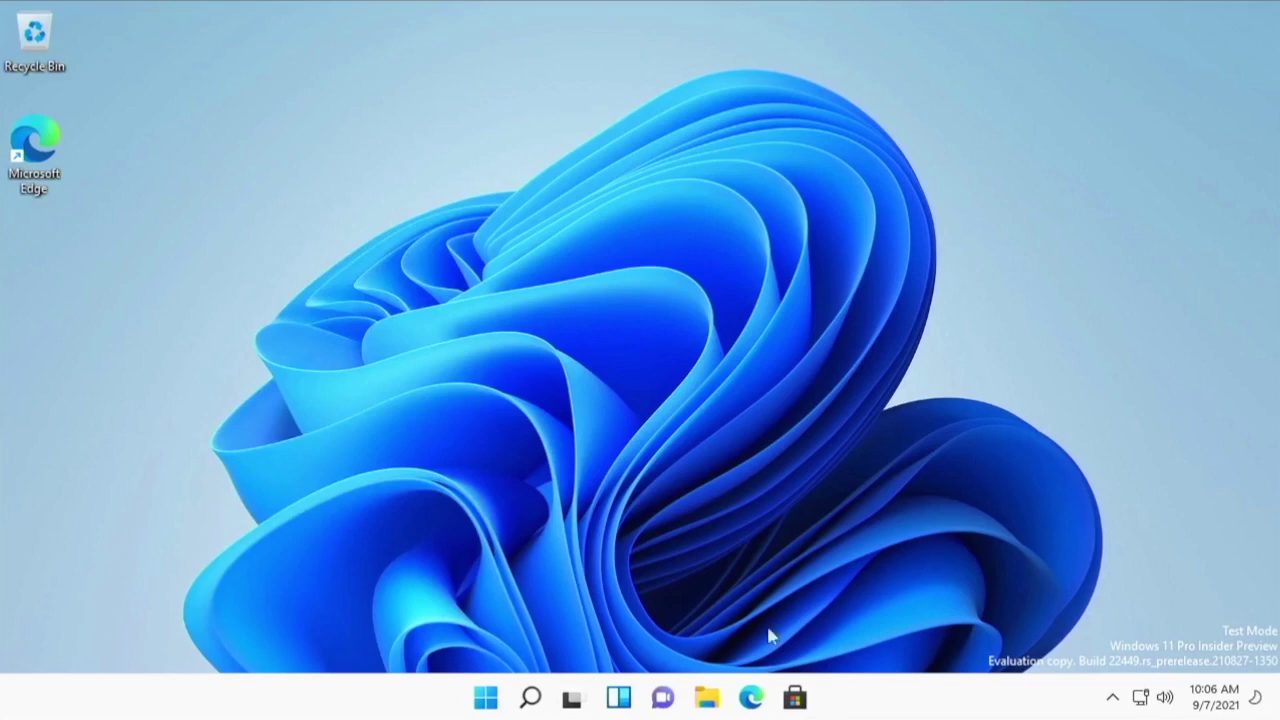
- Launch Microsoft Edge from the taskbar and load the Superuser Project Aisle WordPress blog
click(487, 698)
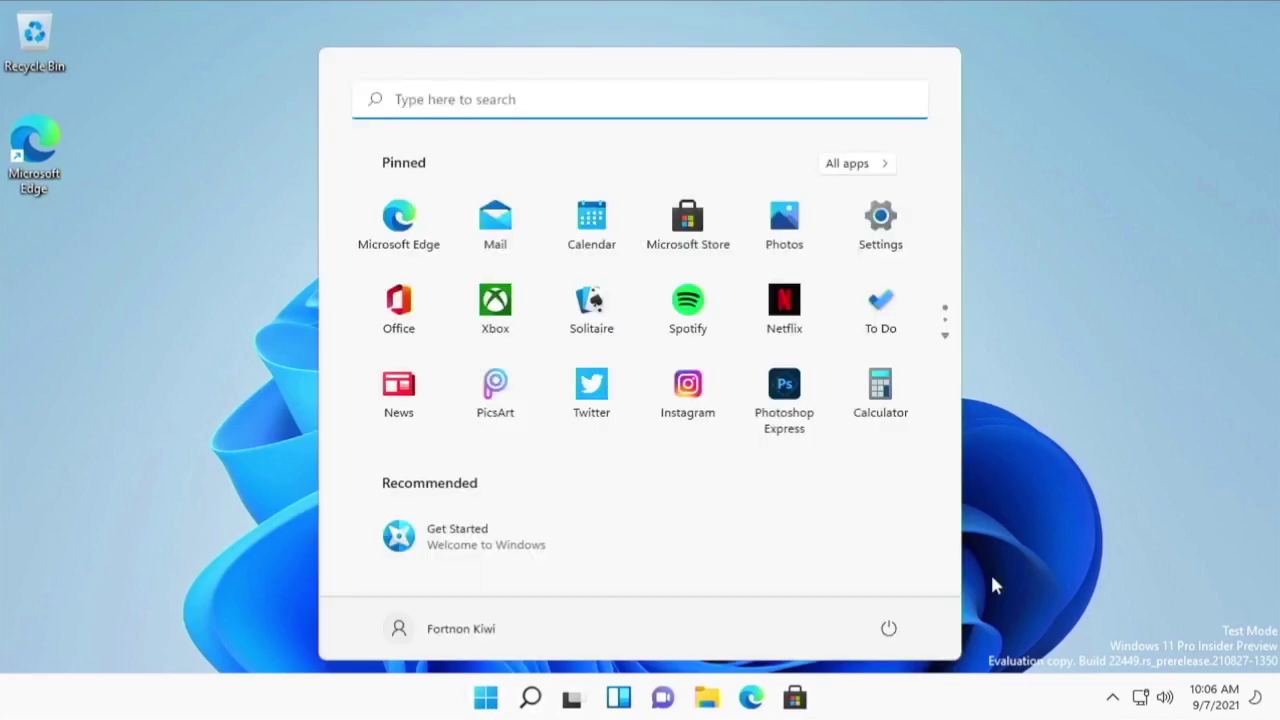
click(1064, 496)
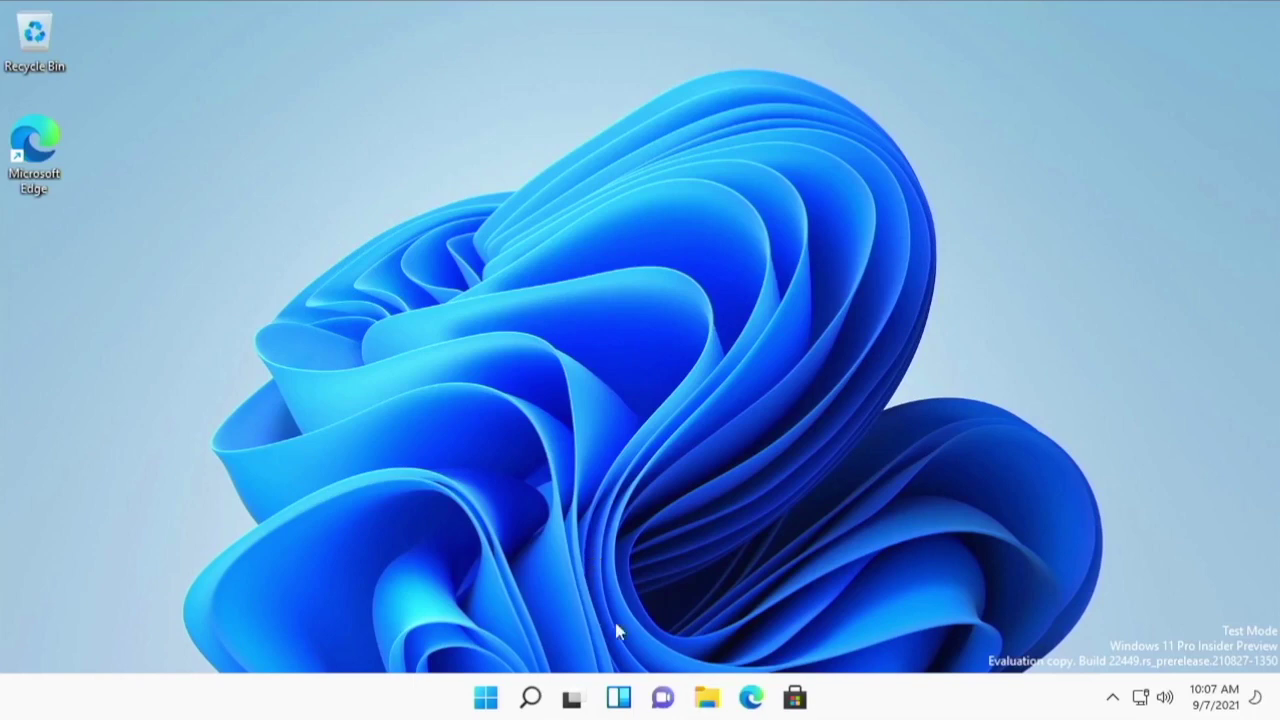
click(751, 698)
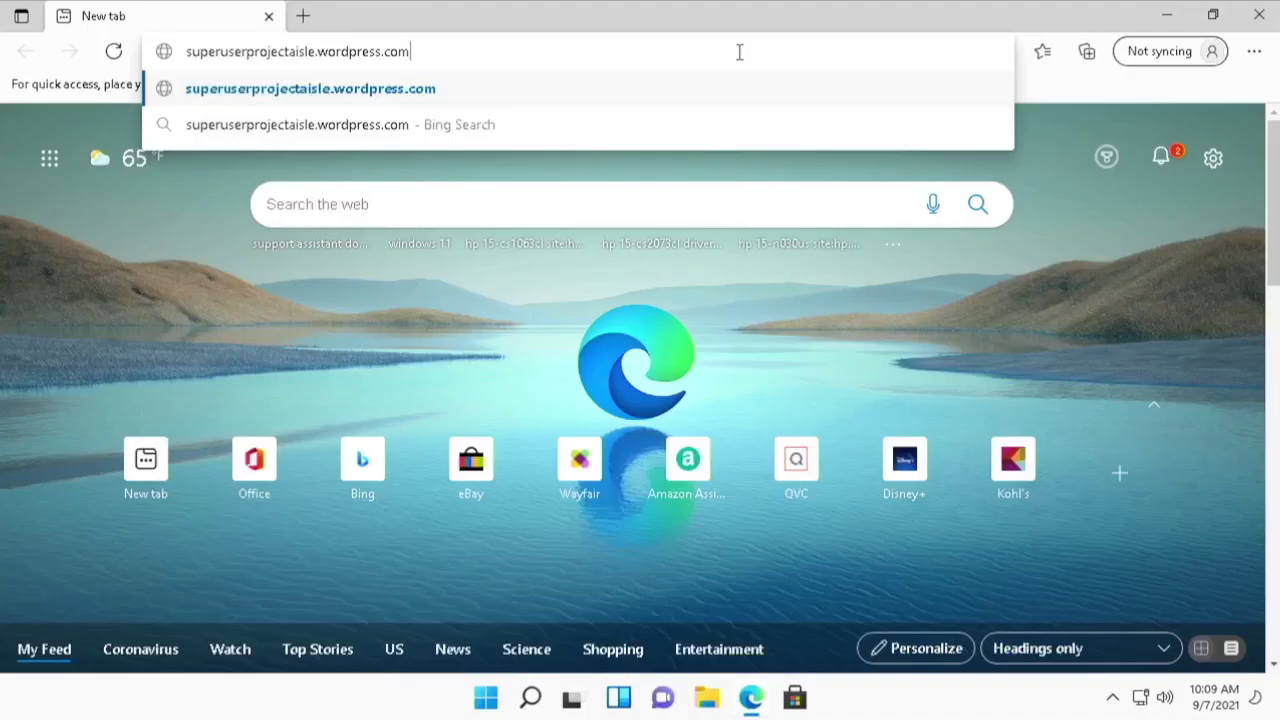
key(Return)
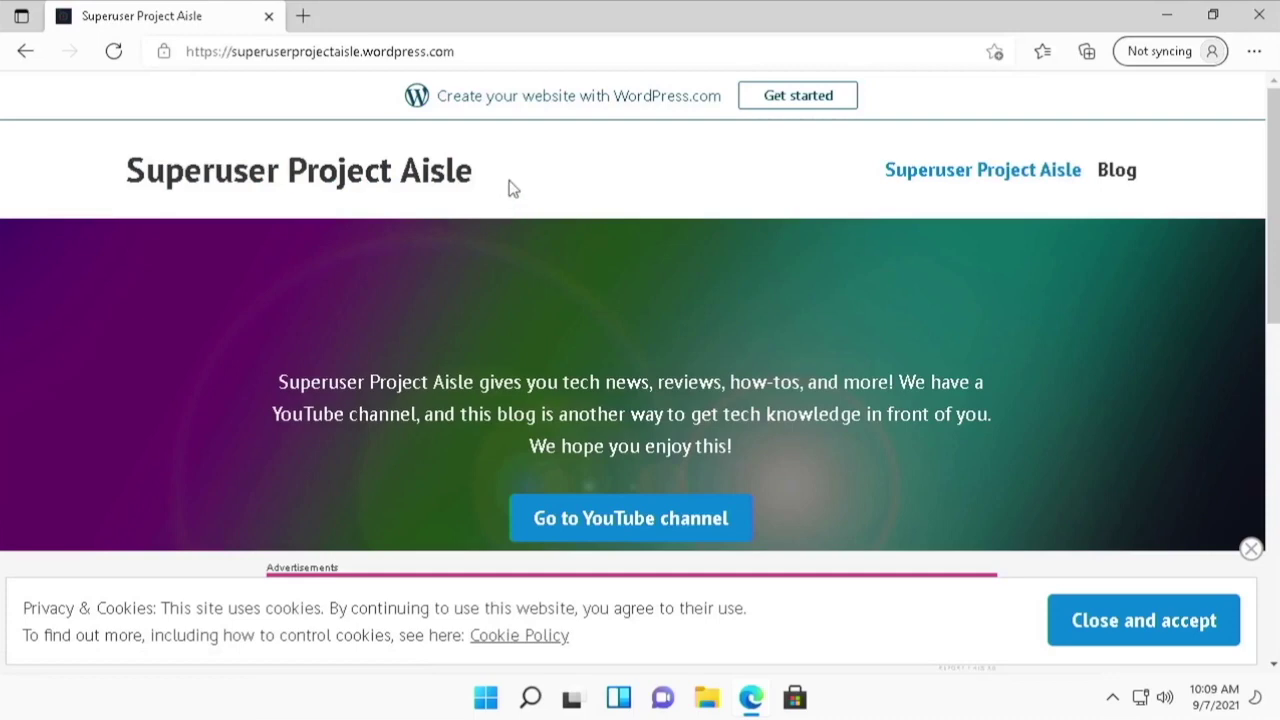
- Replace the address with youtube.com/superuserprojectaisle and load the YouTube channel page
click(428, 58)
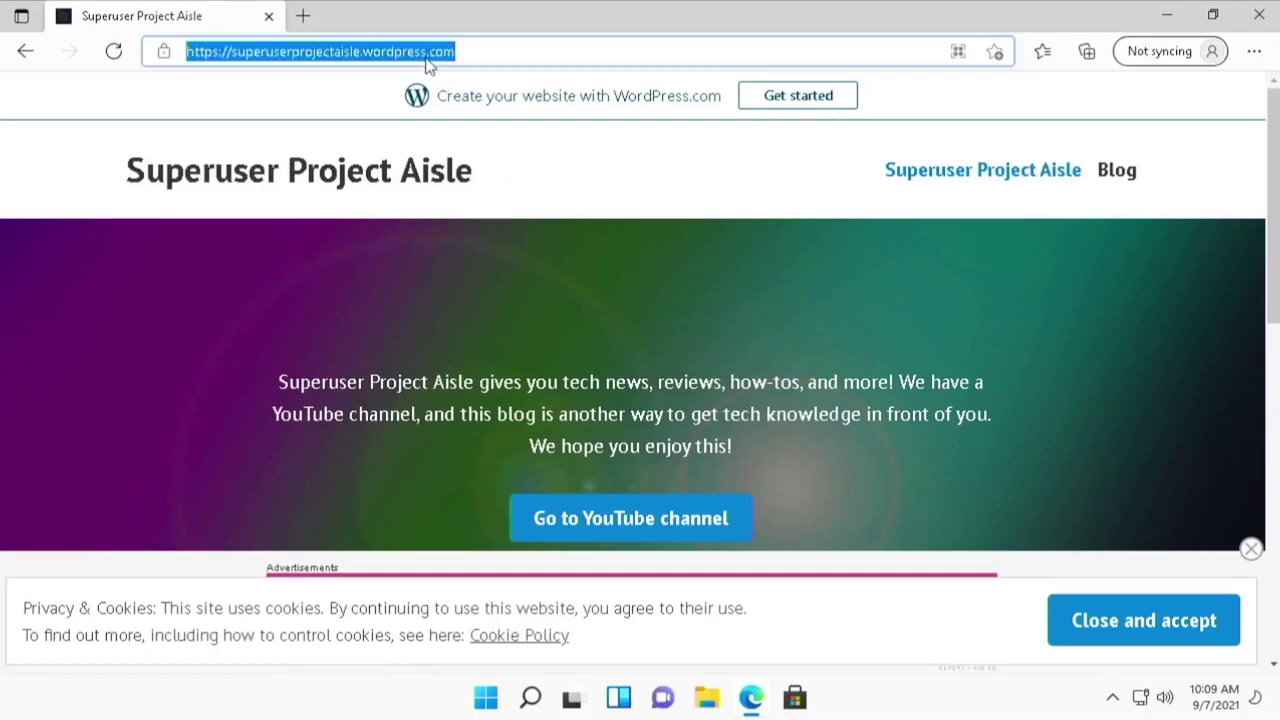
text(youtube.com/superuserprojectaisle)
key(Return)
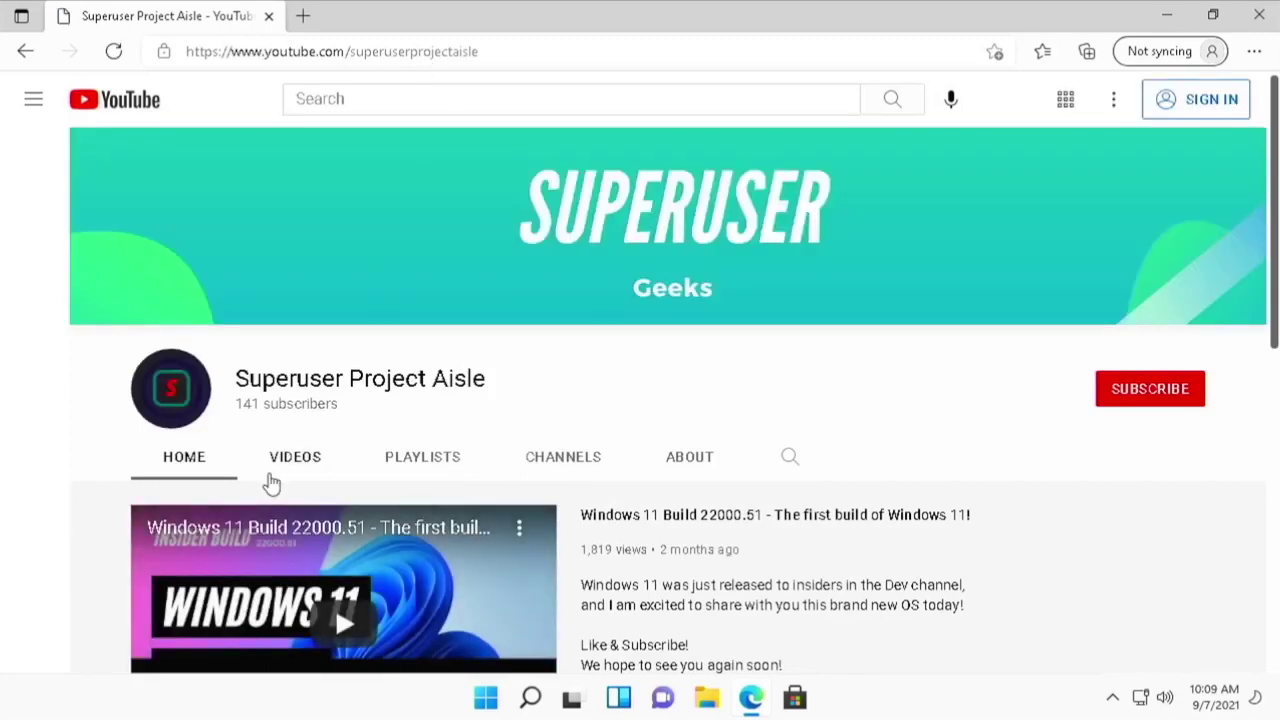
- Watch the channel's netbook video, then exit fullscreen and close Edge with Alt+F4
click(271, 482)
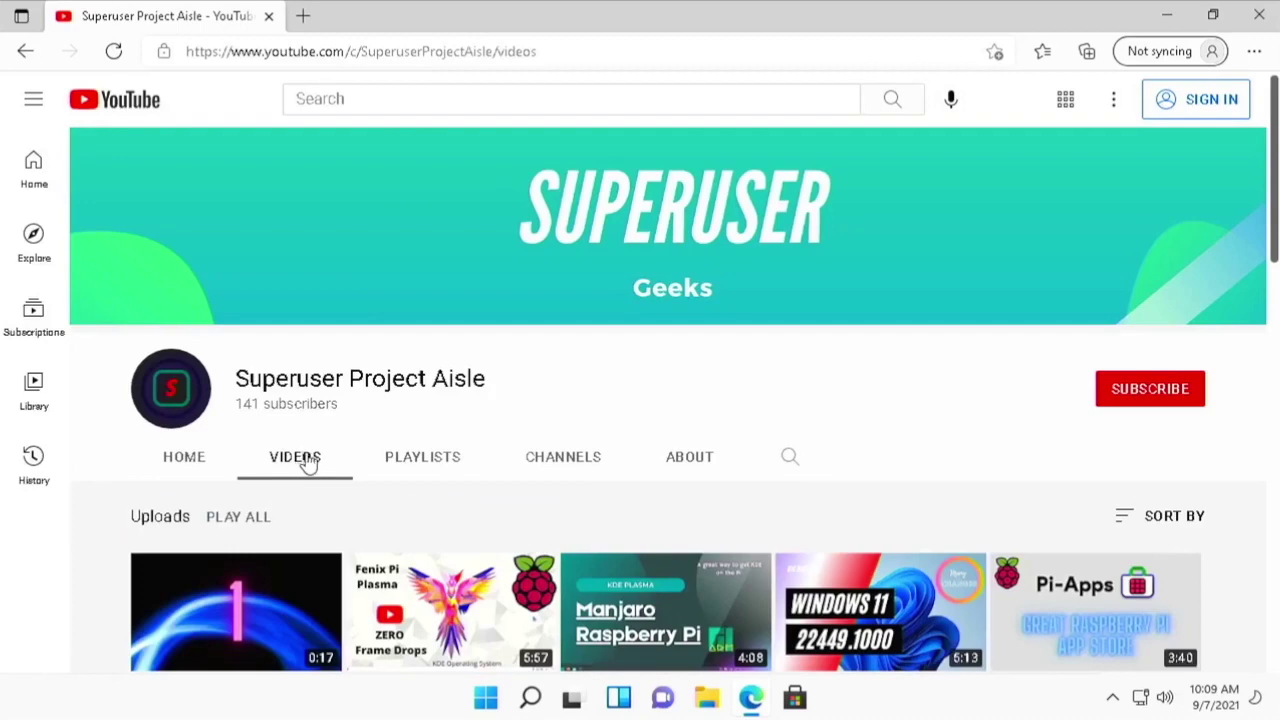
scroll(466, 520, down, 3)
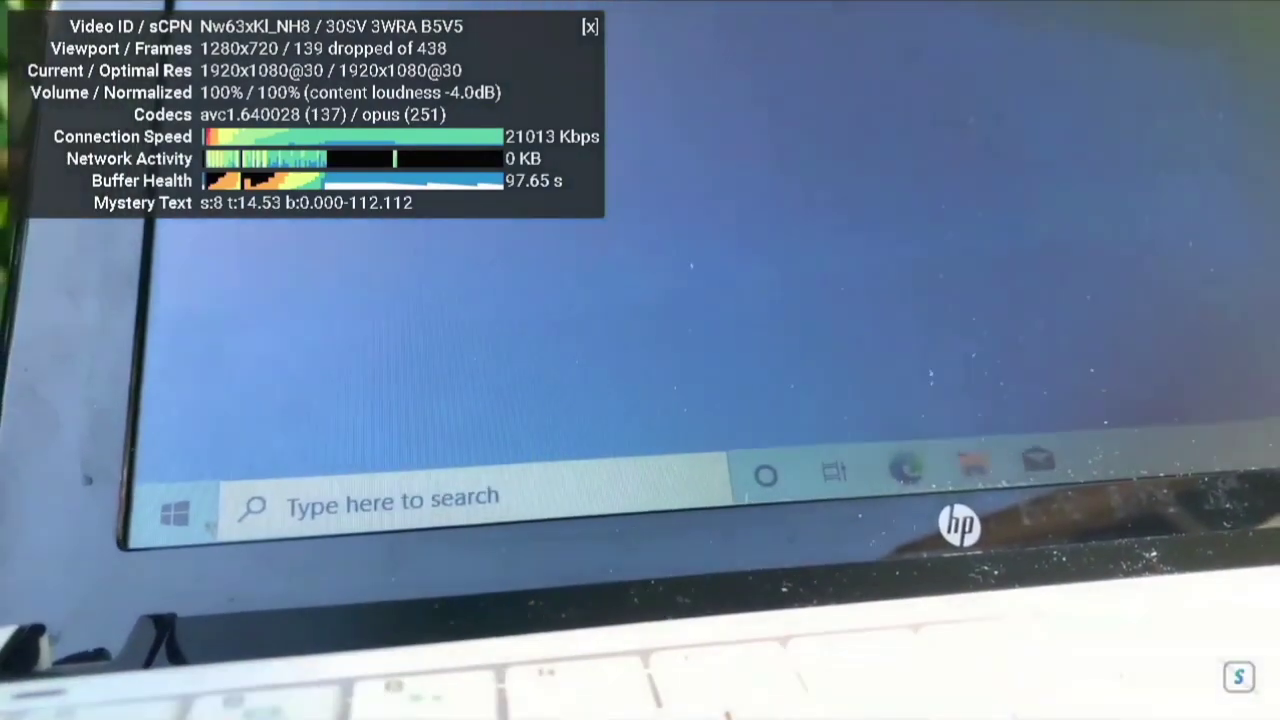
key(Escape)
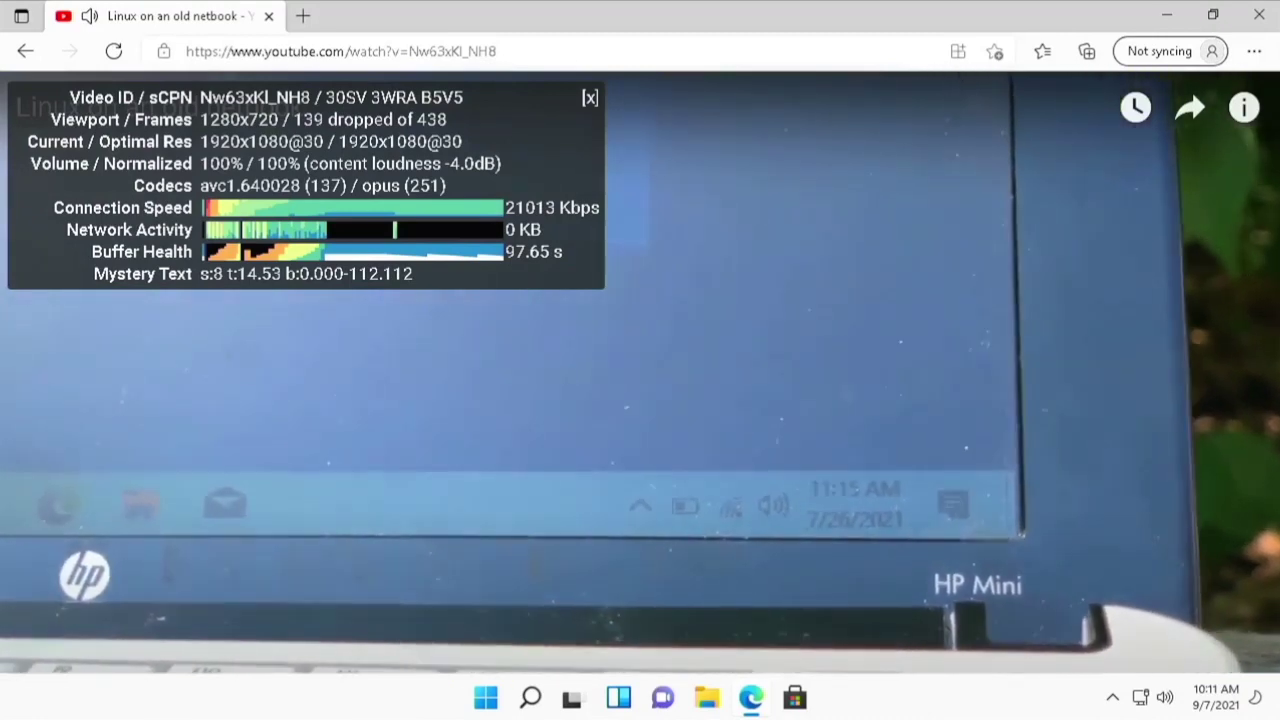
key(alt+F4)
key(super)
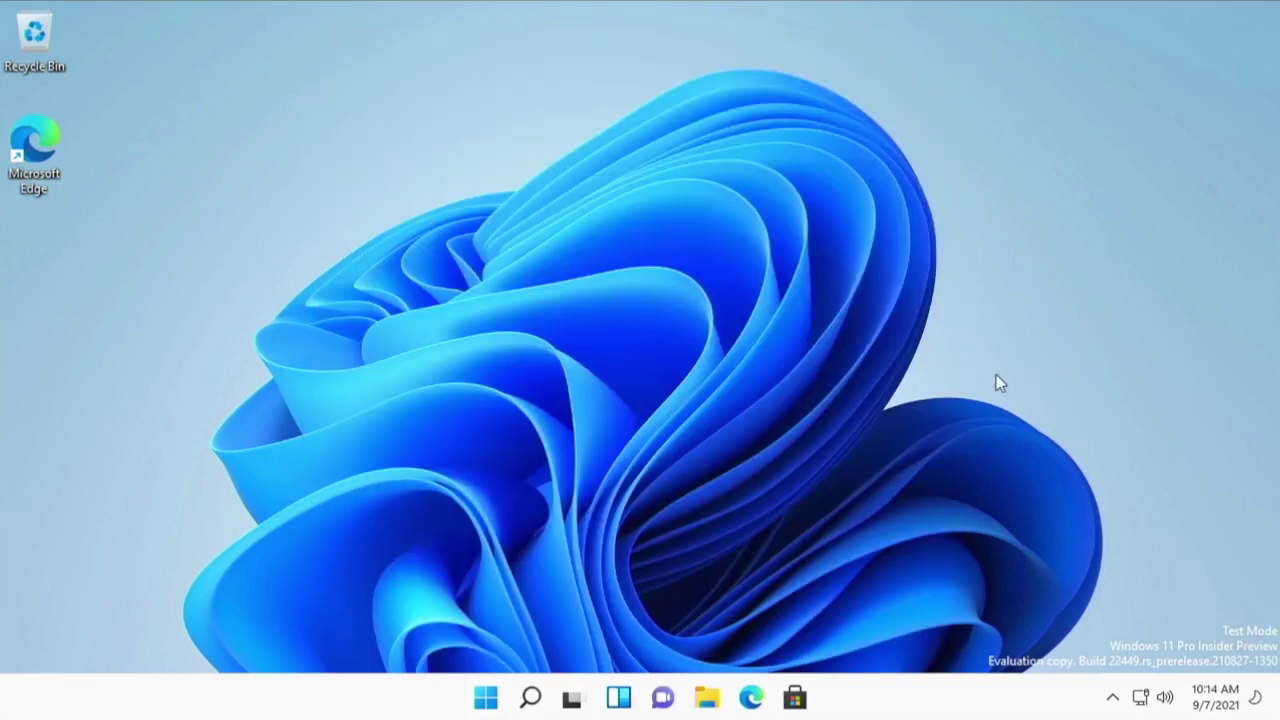
- Check CPU and memory usage in Task Manager, noting only 2.9 GB available
right_click(910, 712)
click(842, 640)
right_click(486, 697)
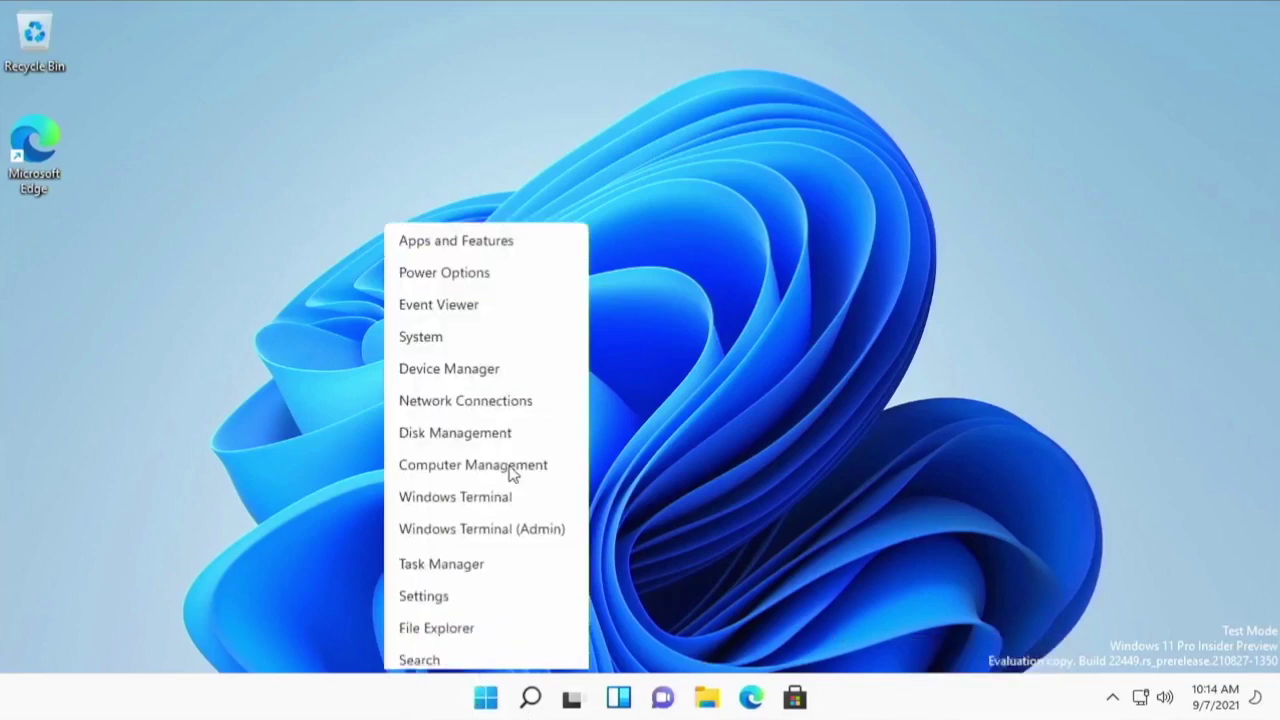
click(463, 472)
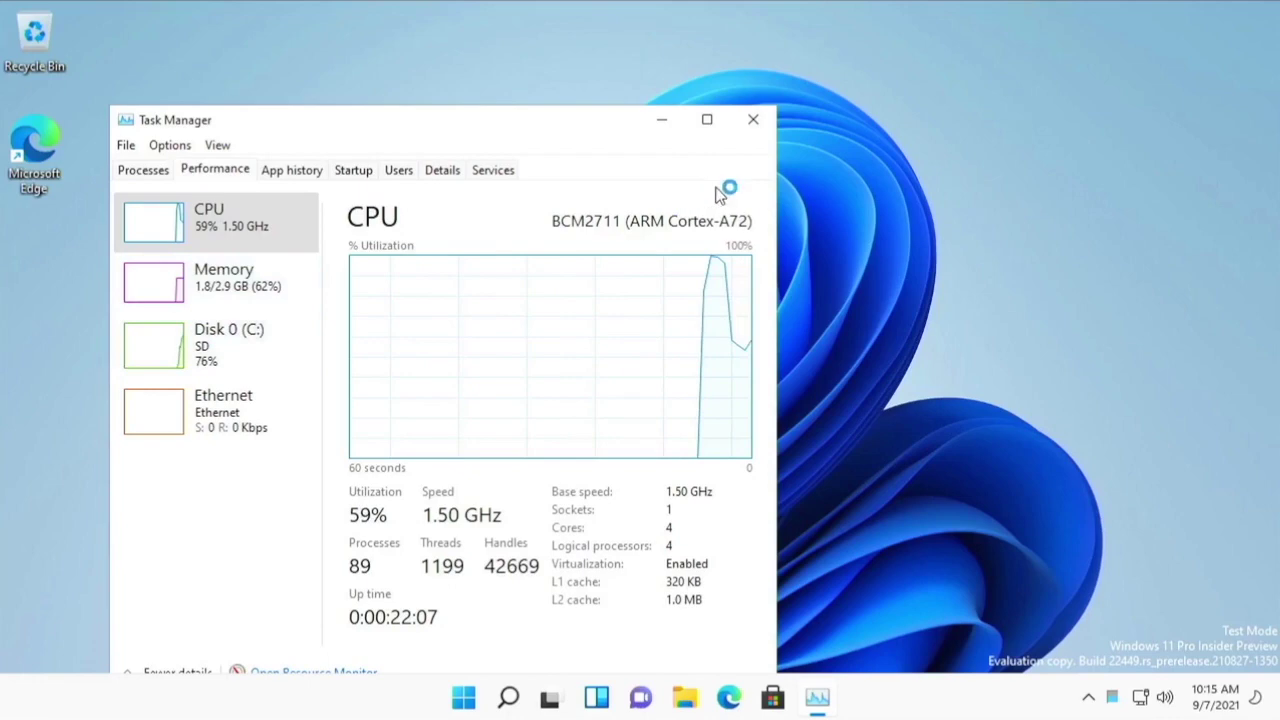
click(760, 121)
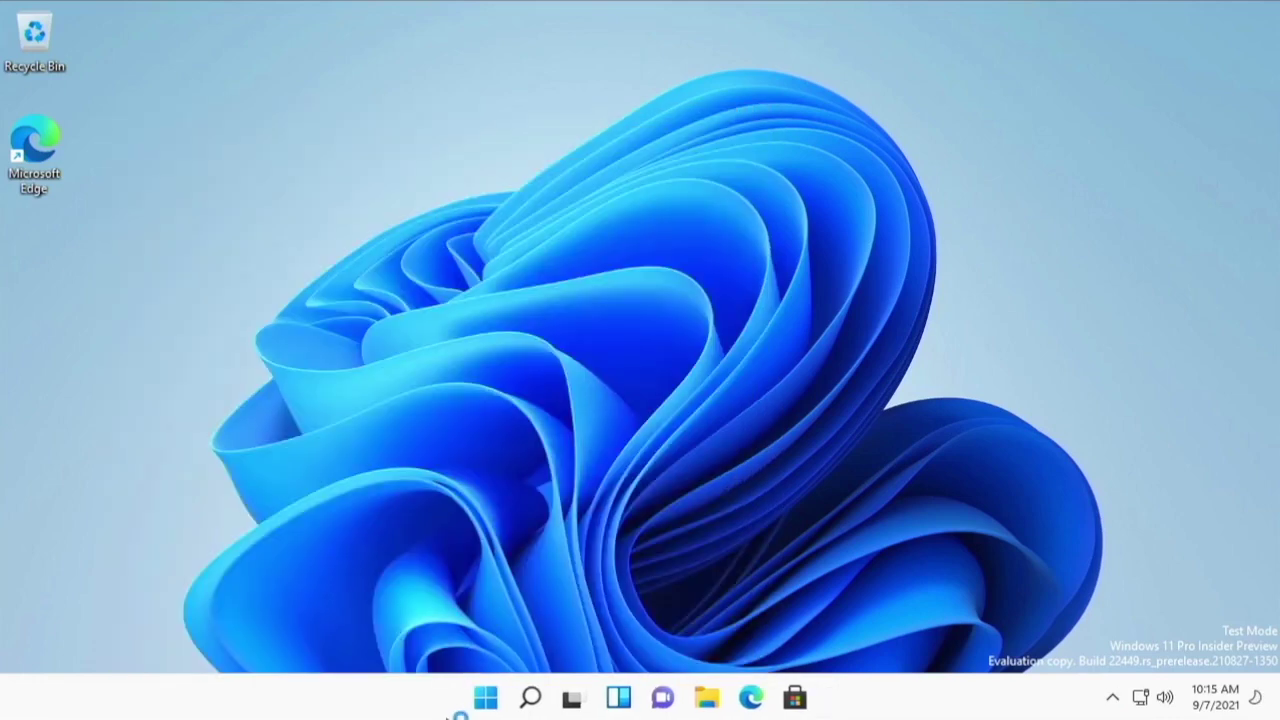
- Restart the computer from Start > Power > Restart
click(488, 700)
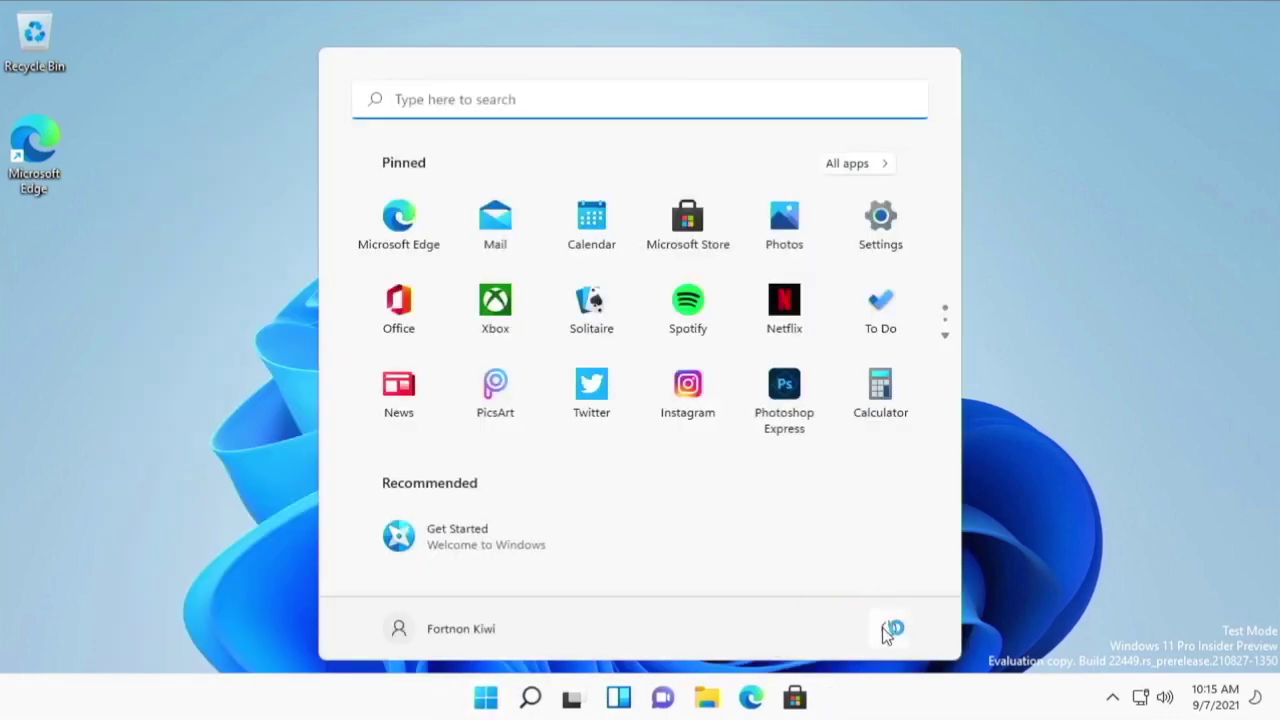
click(888, 627)
click(820, 574)
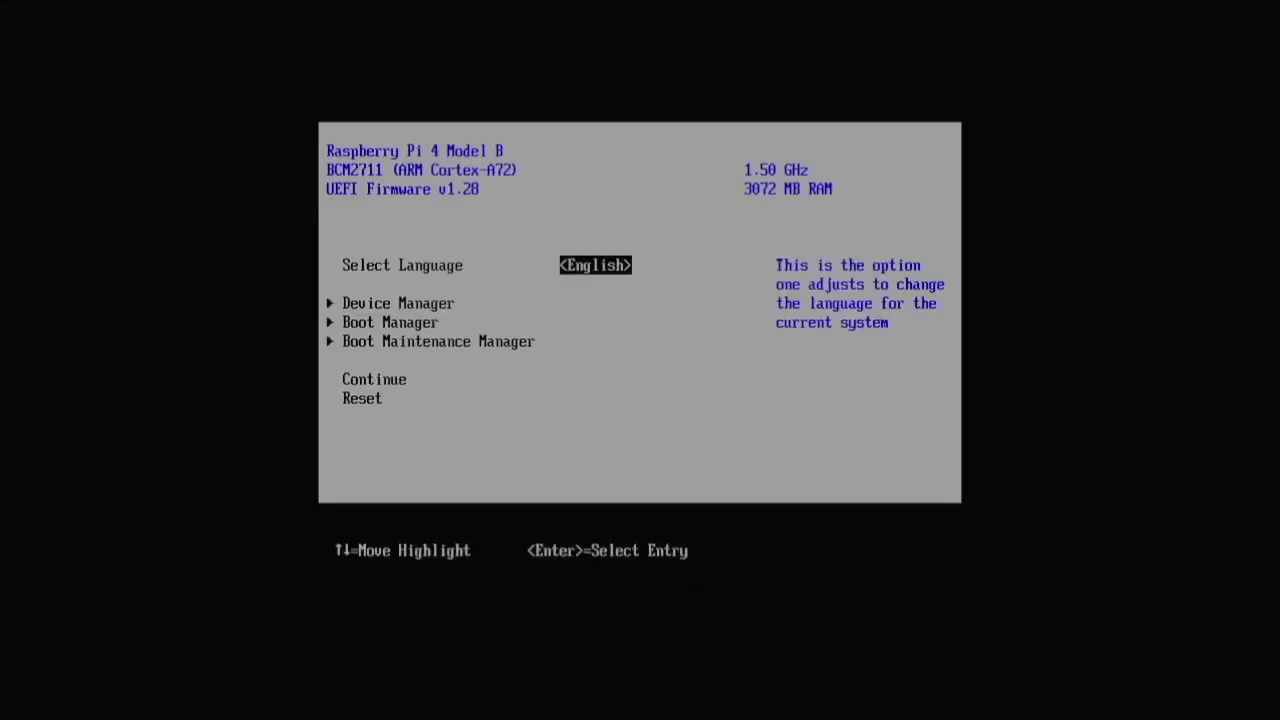
- Navigate Device Manager > Raspberry Pi Configuration > Advanced Configuration in the UEFI firmware
key(Down)
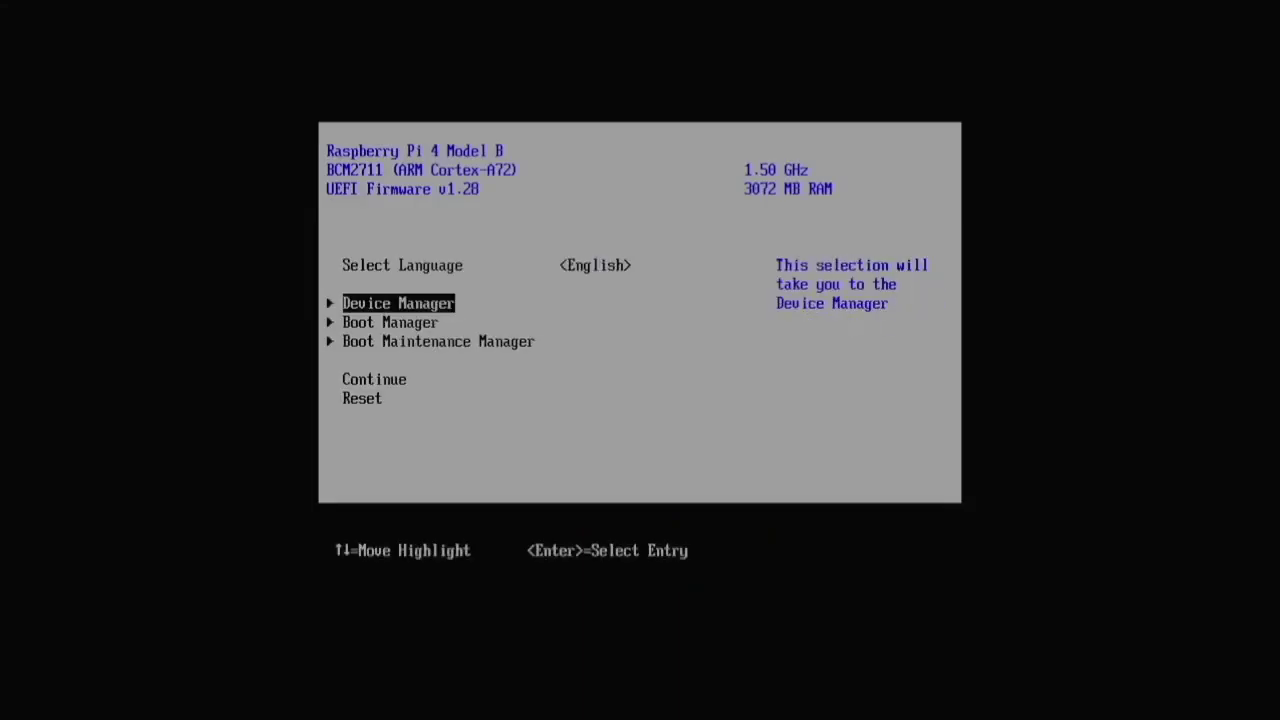
key(Return)
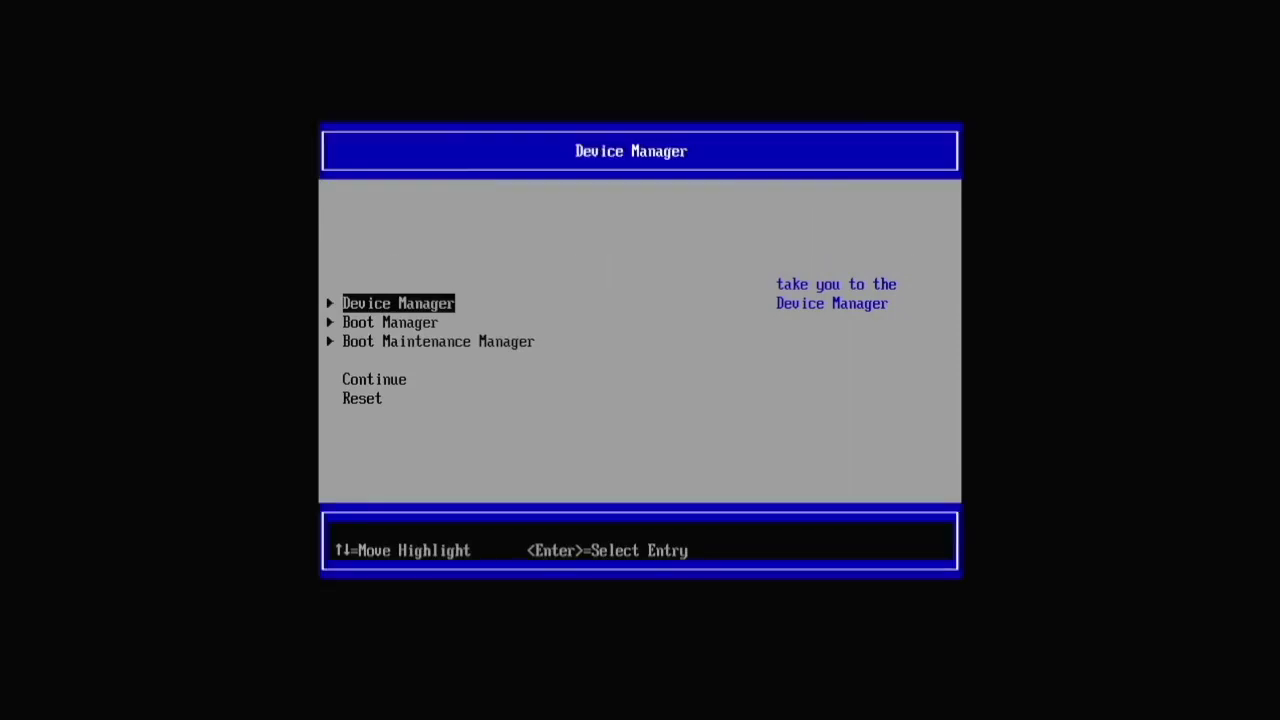
key(Down)
key(Down)
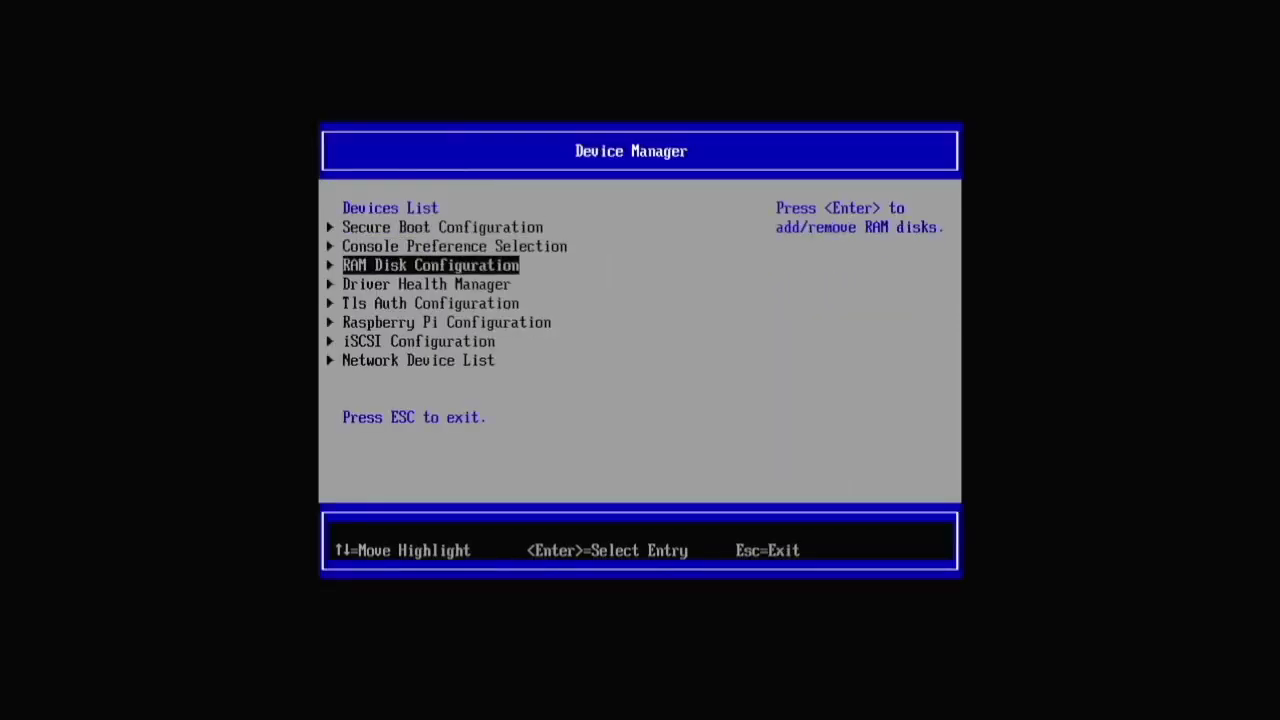
key(Down)
key(Down)
key(Down)
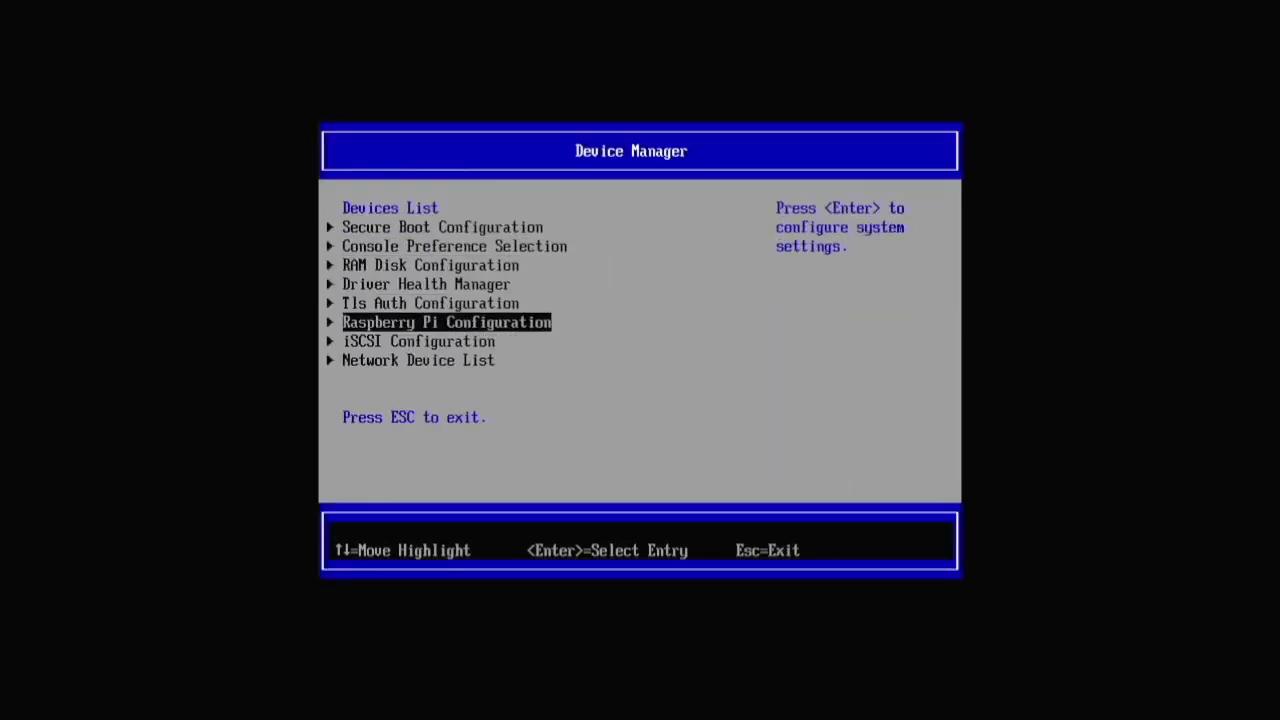
key(Return)
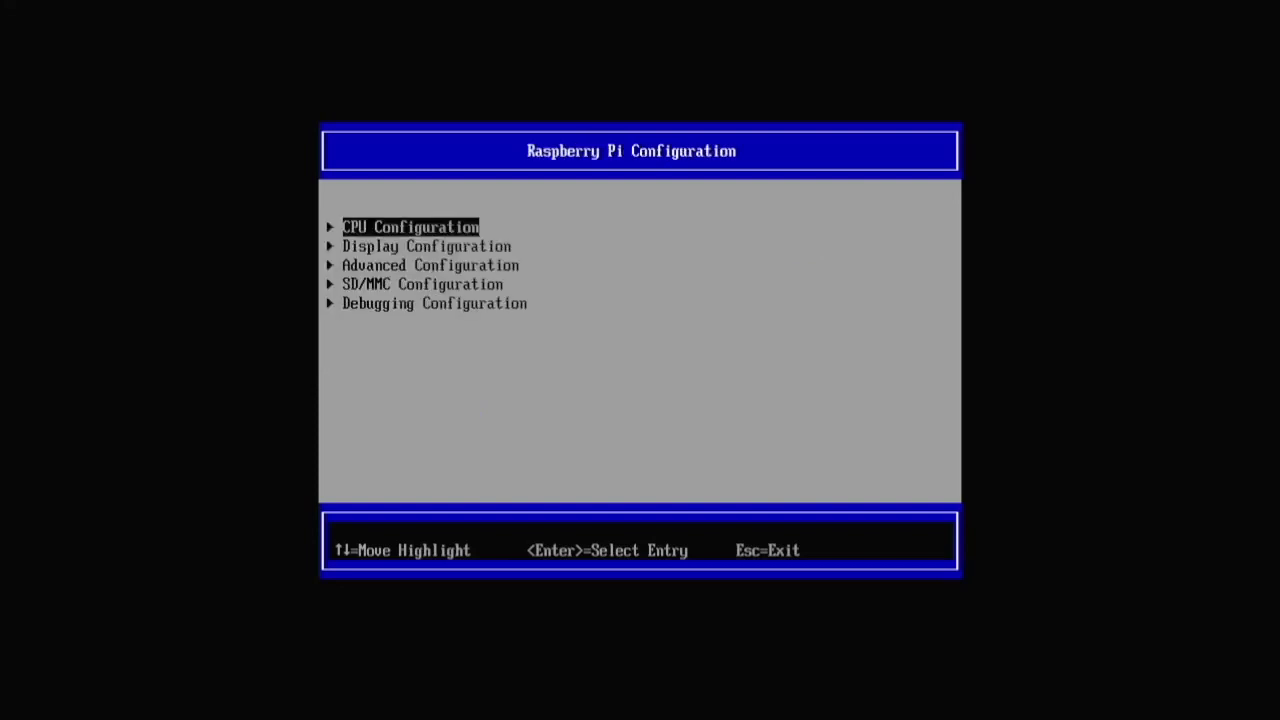
key(Down)
key(Down)
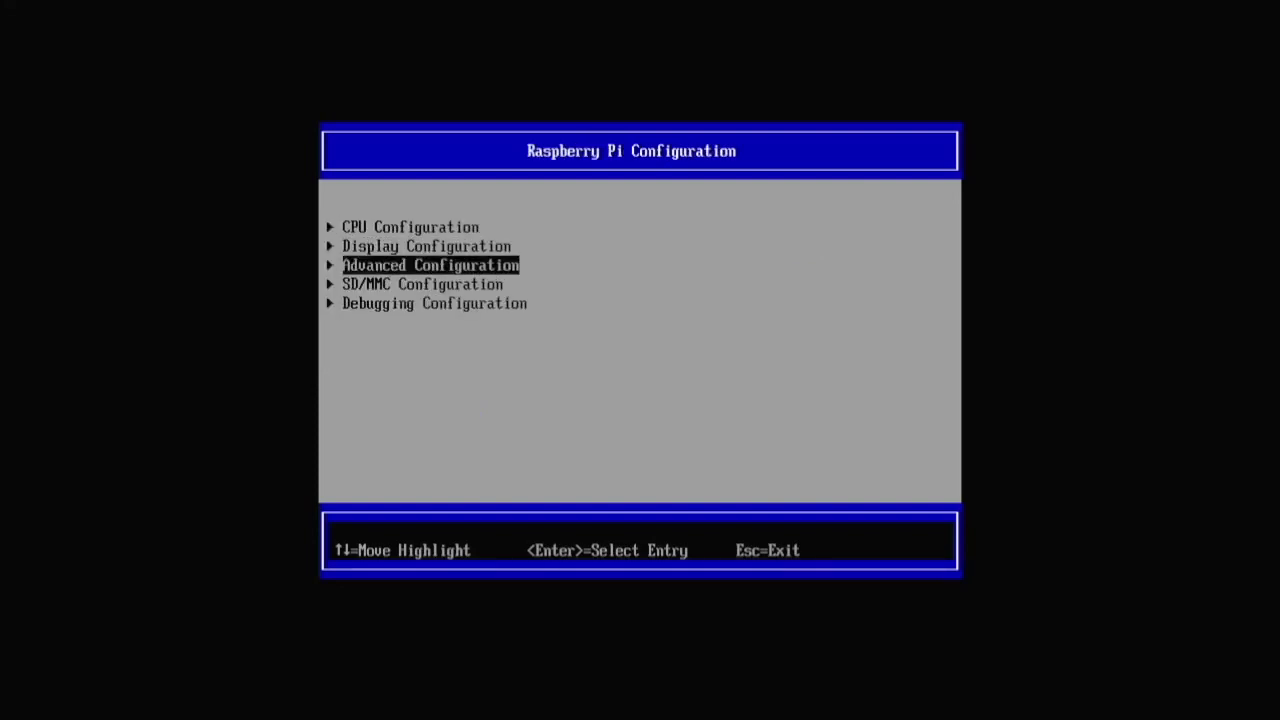
key(Return)
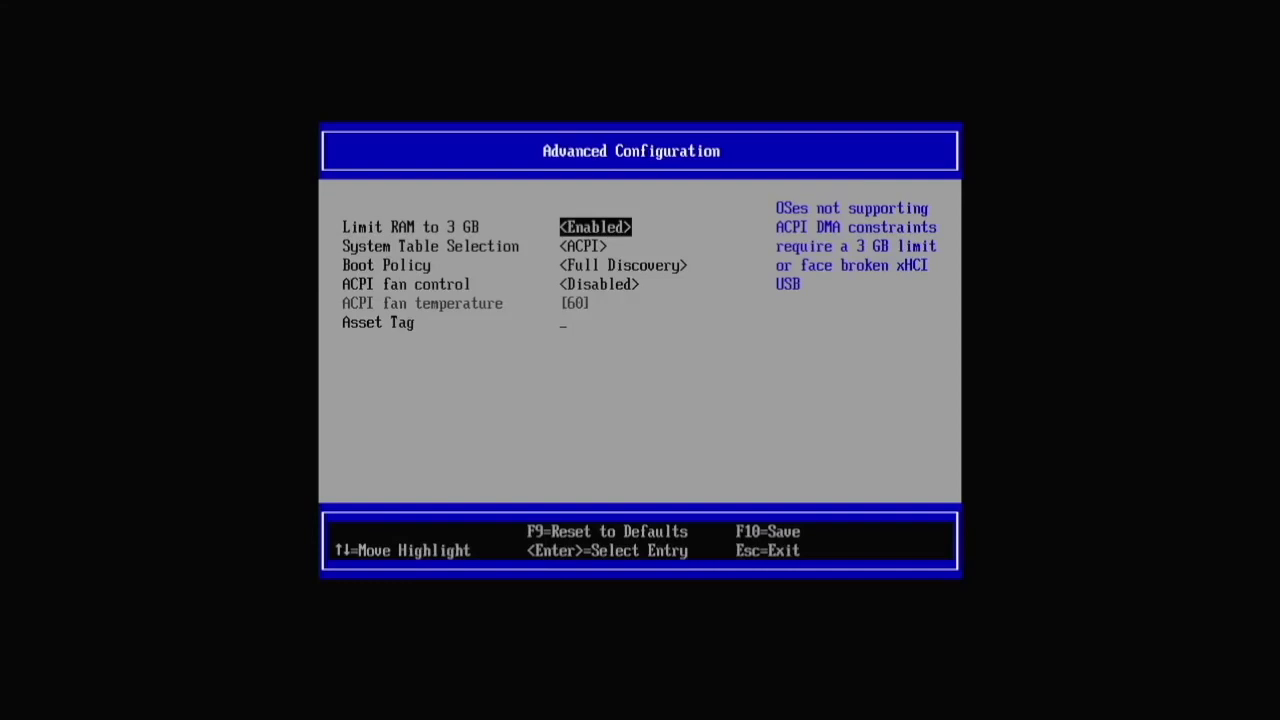
- Set Limit RAM to 3 GB to Disabled, save with F10, and back out to the front page
key(Return)
key(Up)
key(Return)
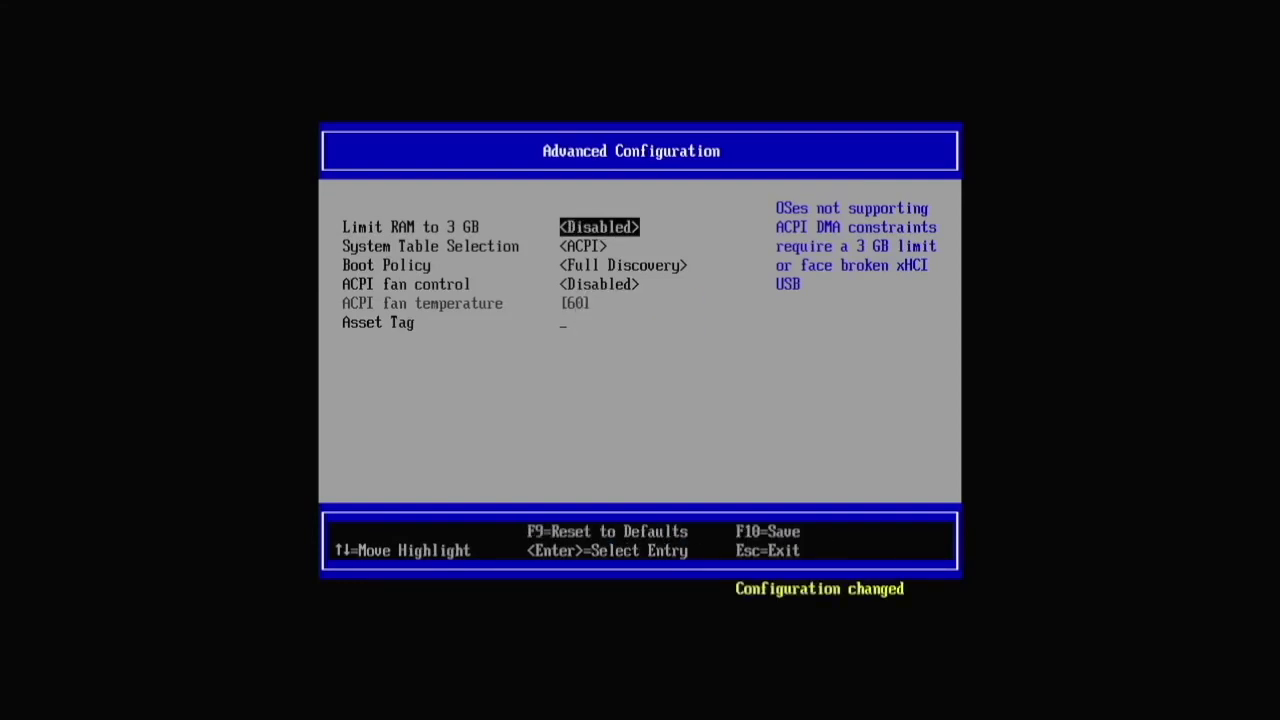
key(F10)
key(y)
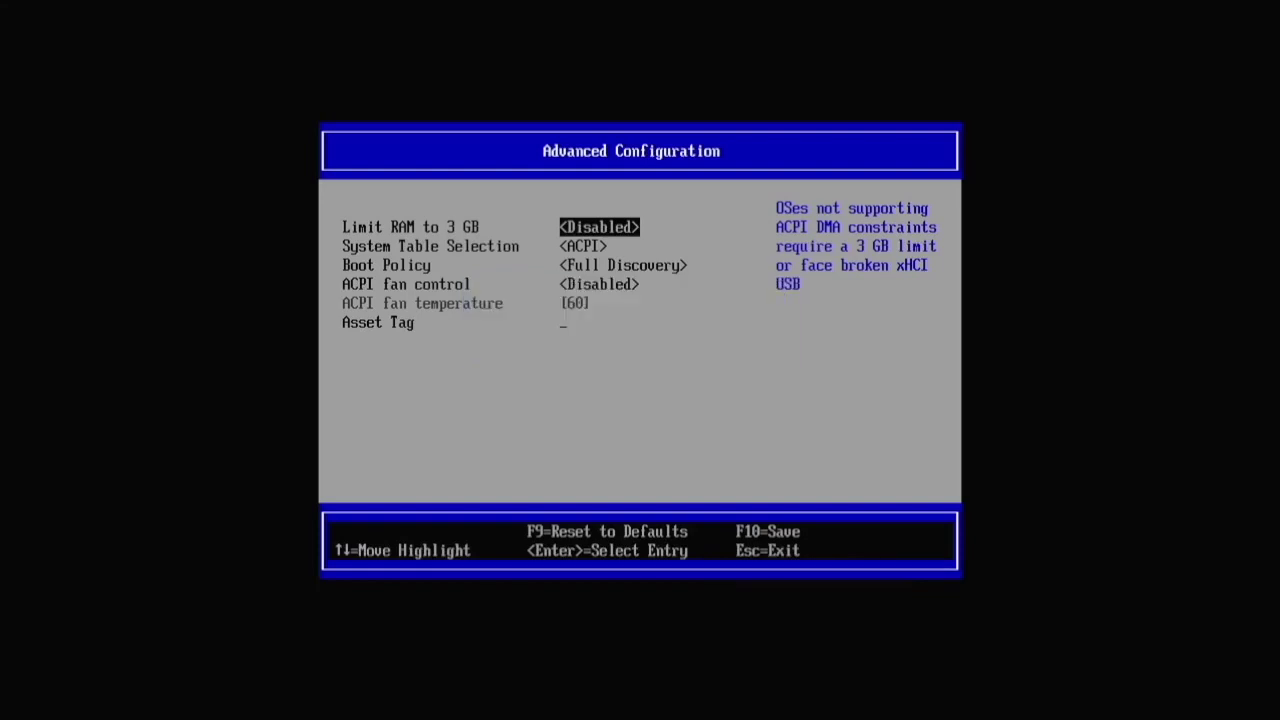
key(Escape)
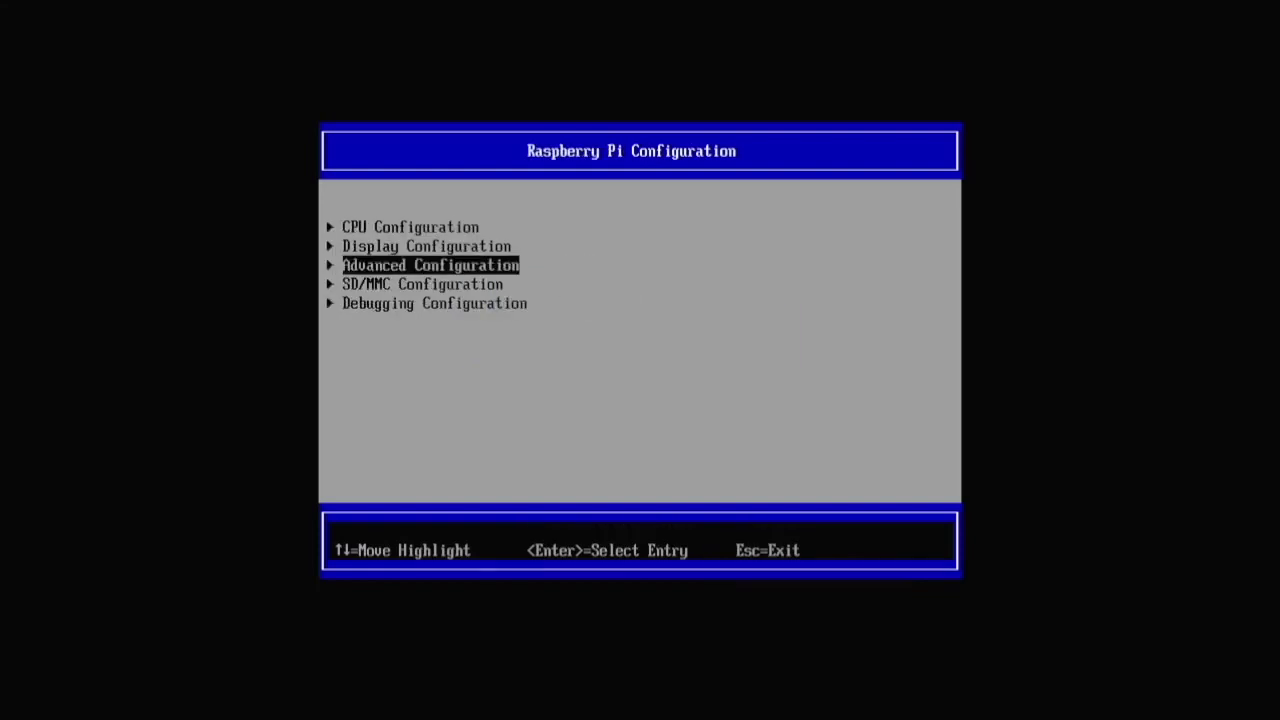
key(Up)
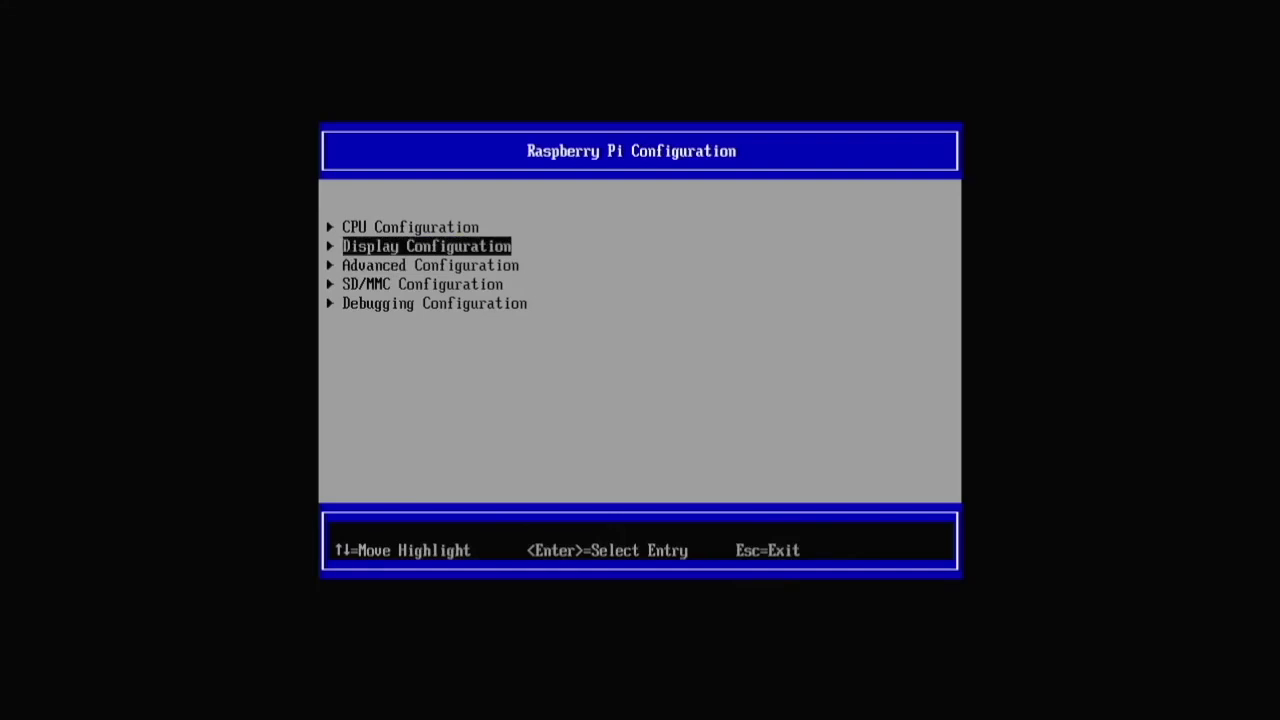
key(Down)
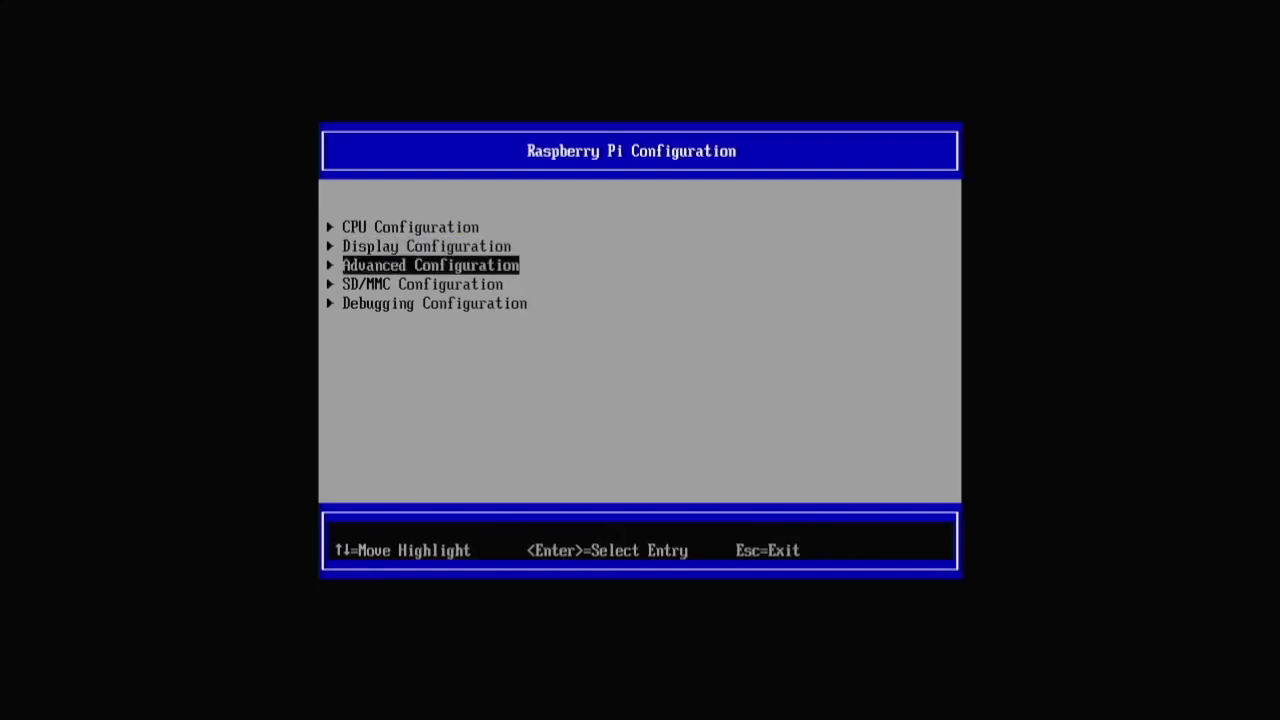
key(Escape)
key(Escape)
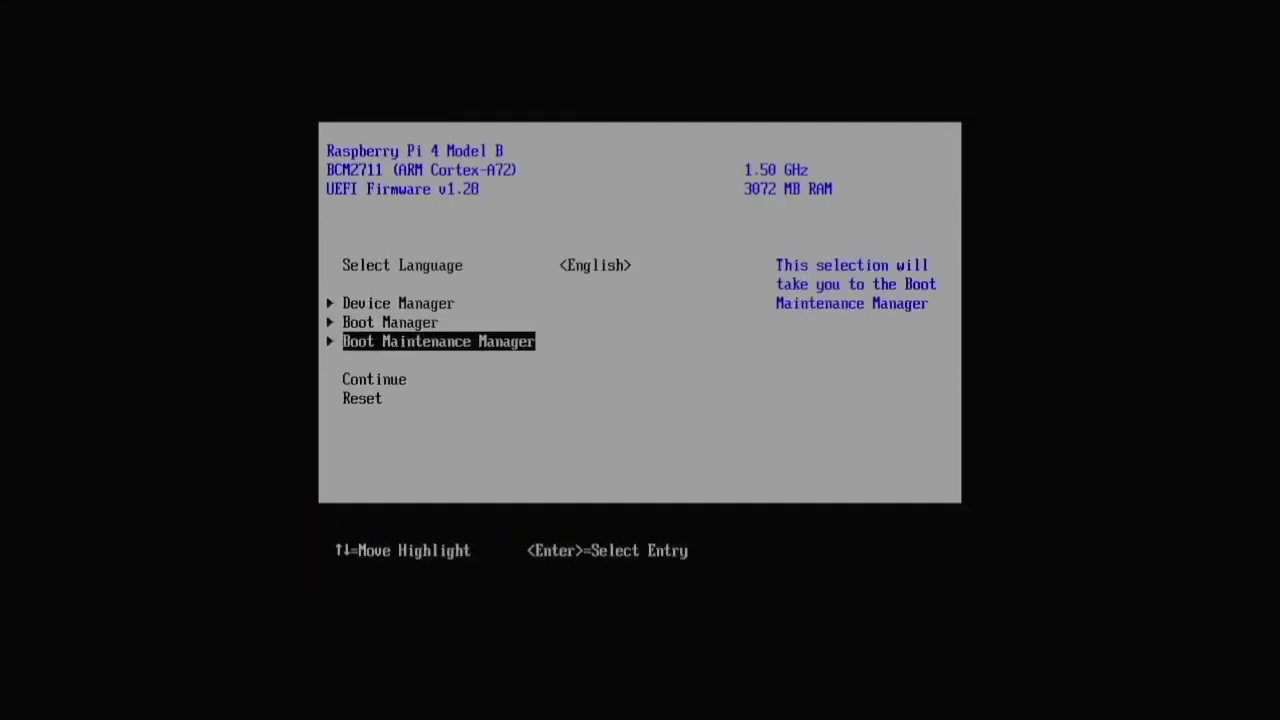
key(Down)
- Continue booting into Windows 11 and dismiss the Start menu on the desktop
key(Return)
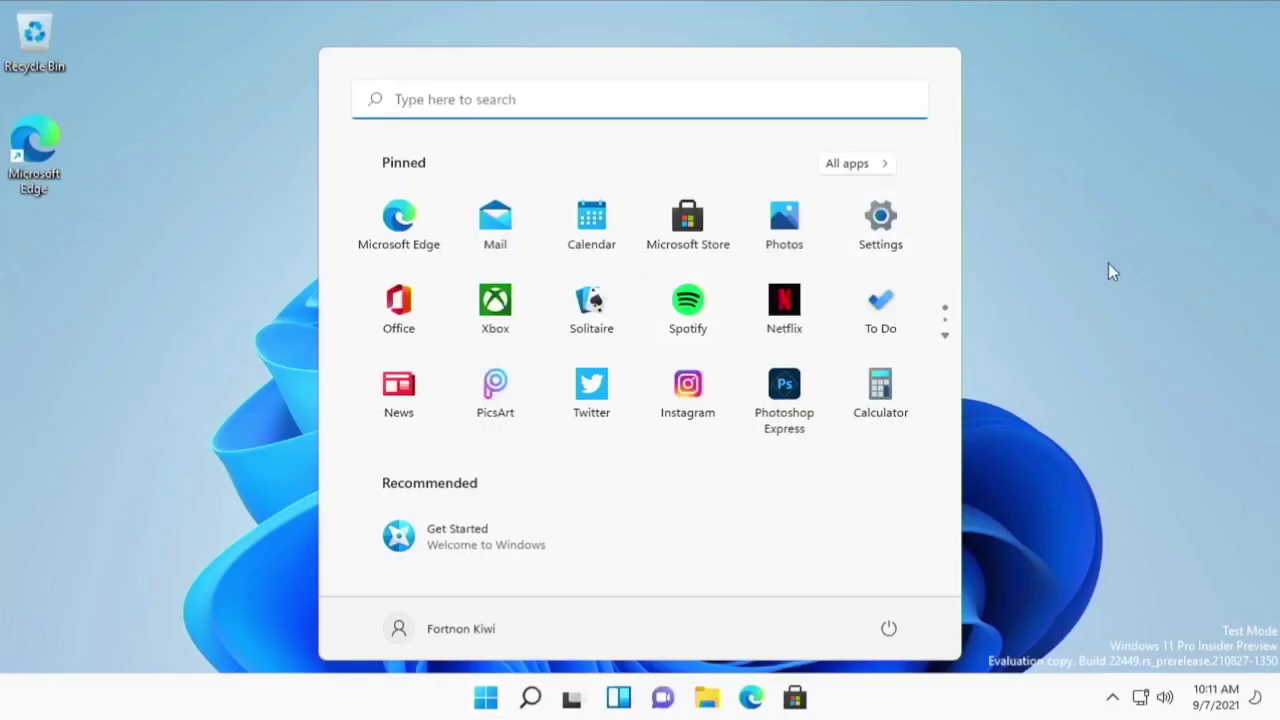
click(1109, 265)
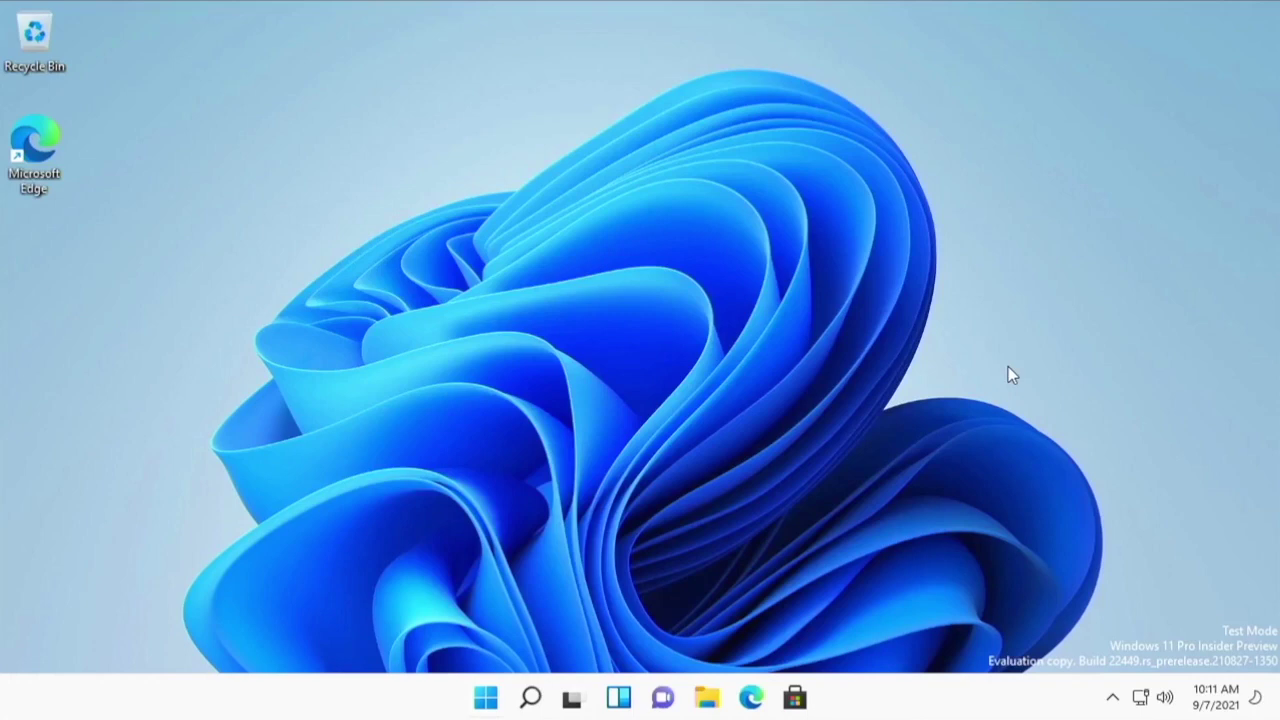